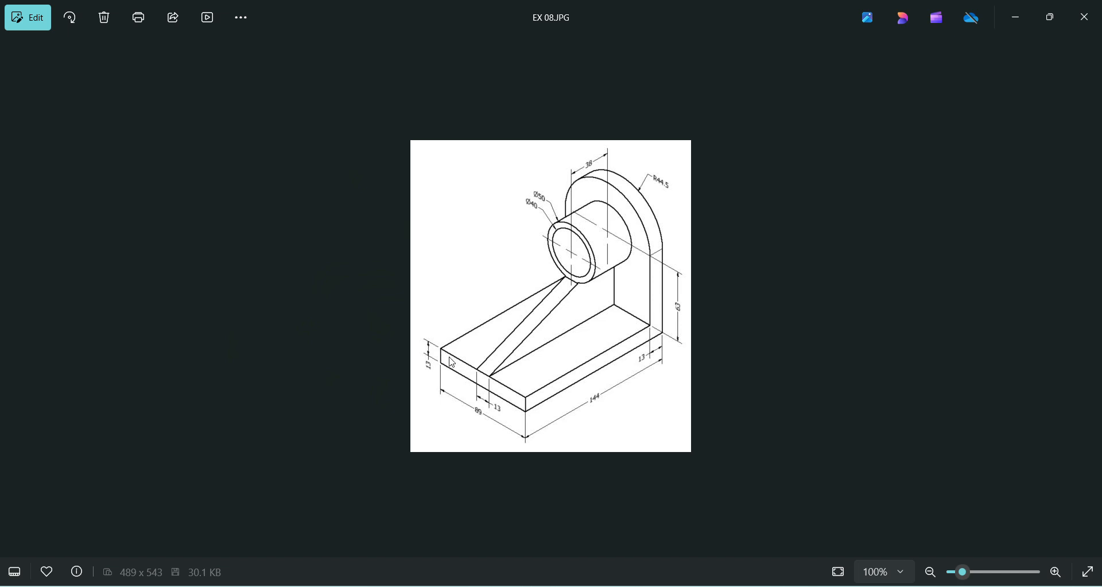
- Switch to NX and create a new millimetre Model part file named sk cad
click(740, 580)
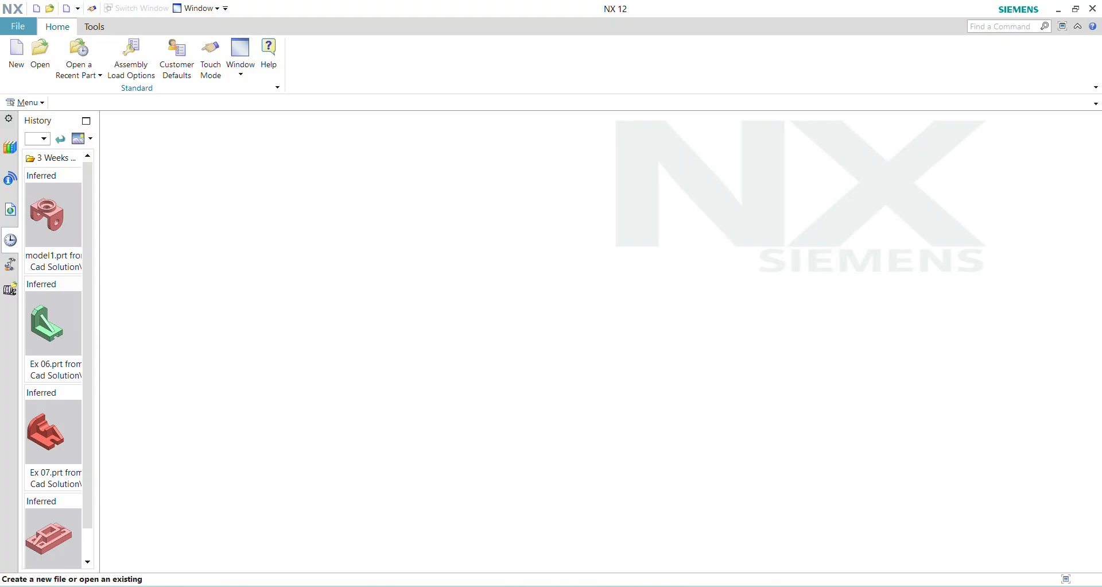
click(23, 53)
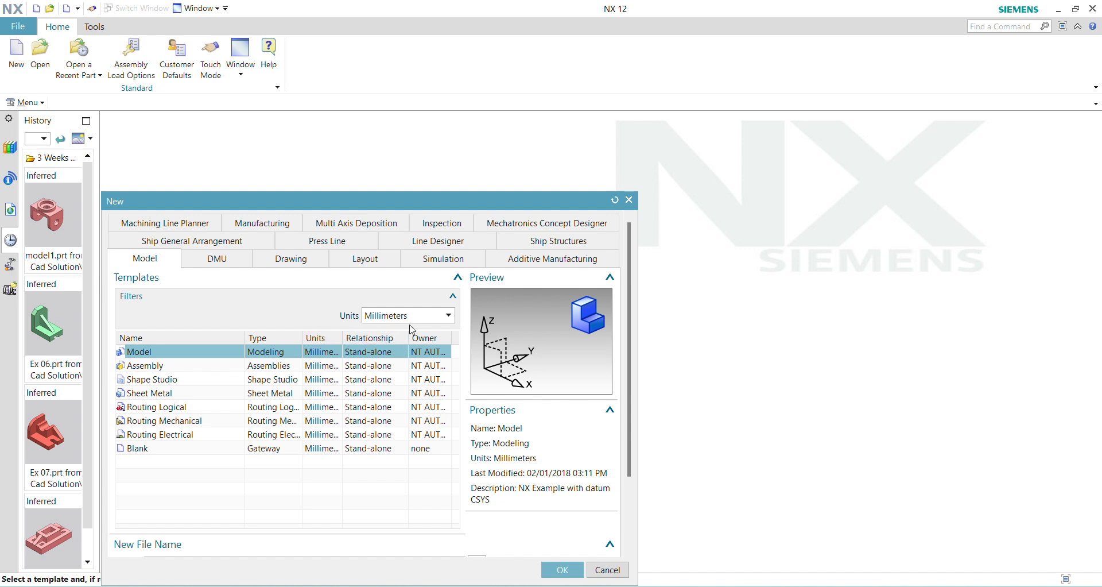
scroll(293, 391, down, 2)
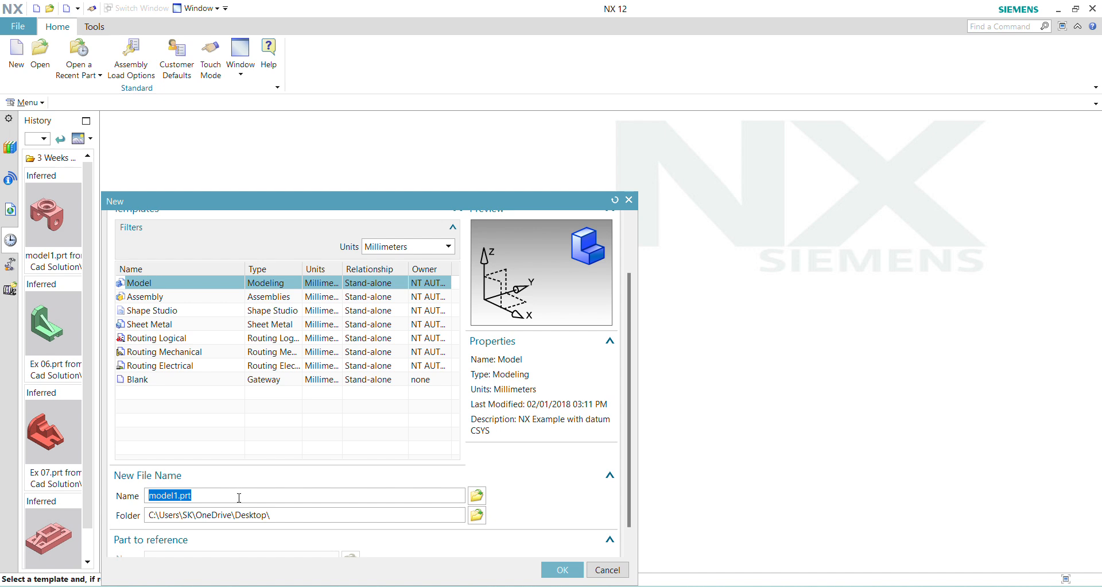
text(sk cad)
click(562, 569)
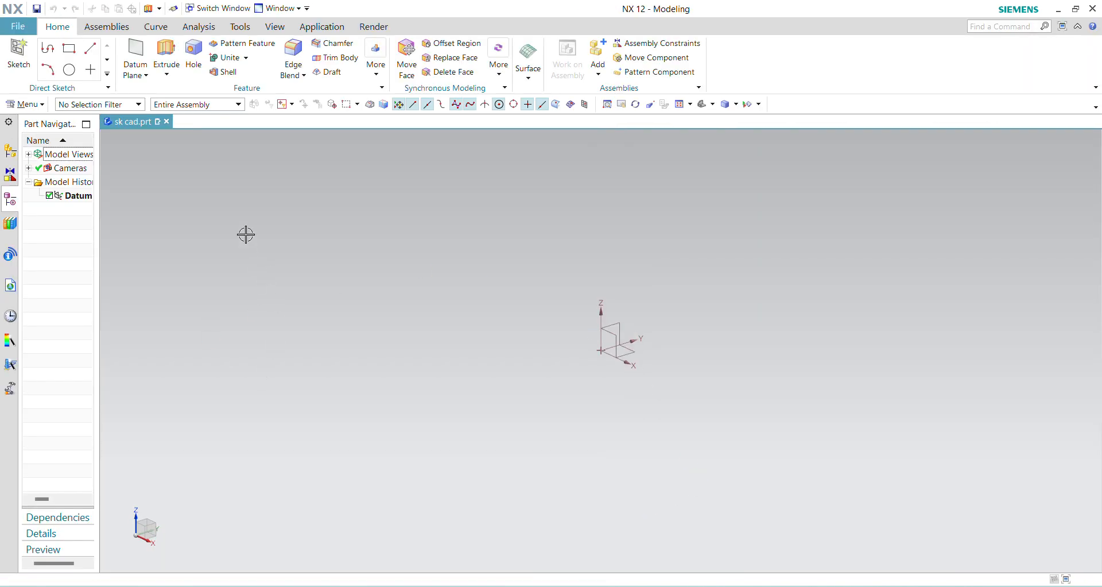
- Start an Extrude with a new sketch on the XY plane of the datum coordinate system
click(165, 51)
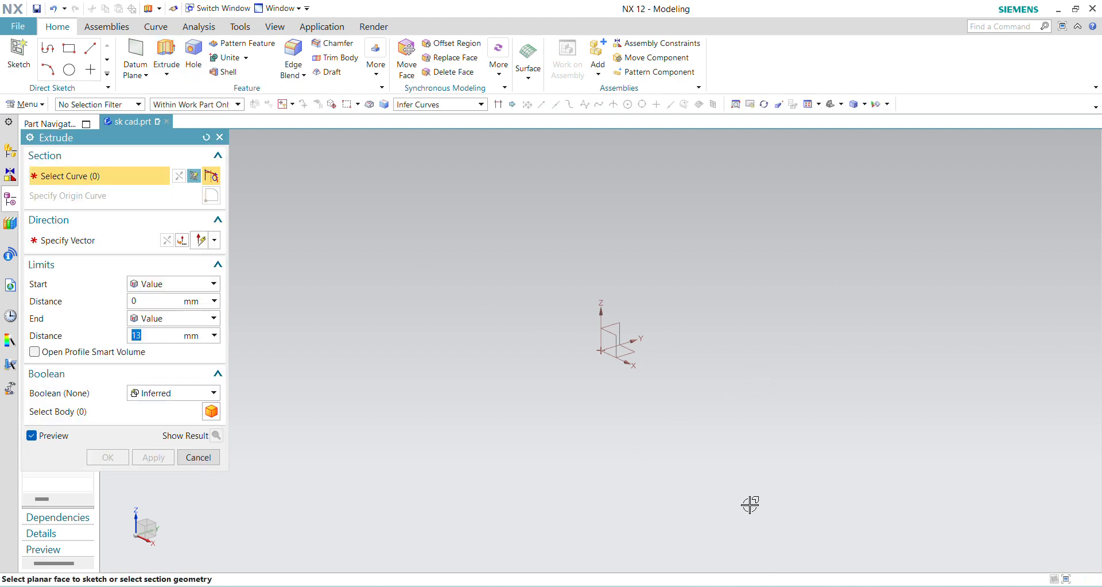
mouse_move(776, 586)
click(773, 530)
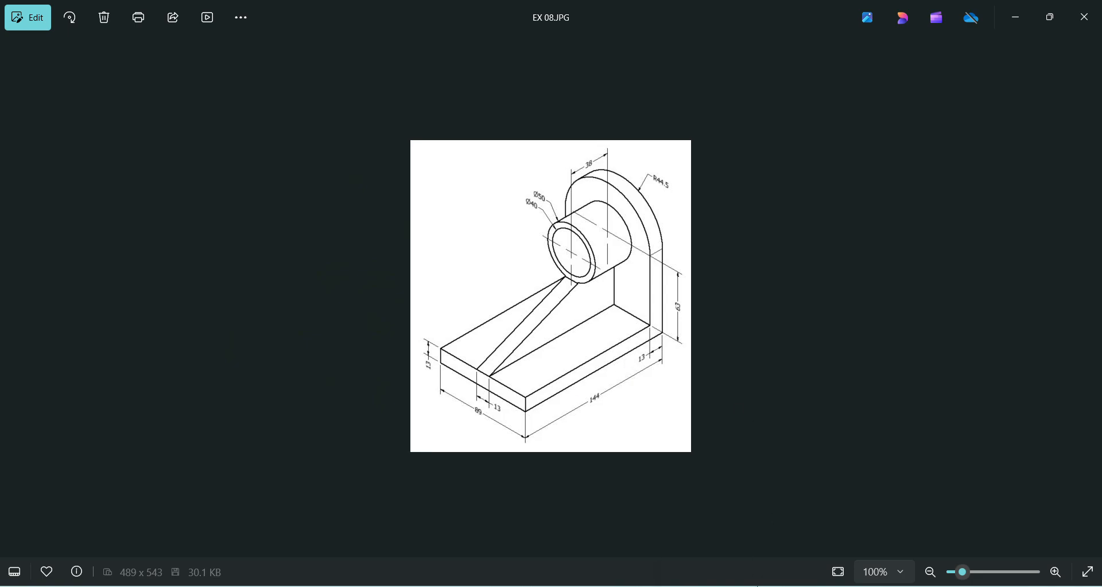
click(750, 586)
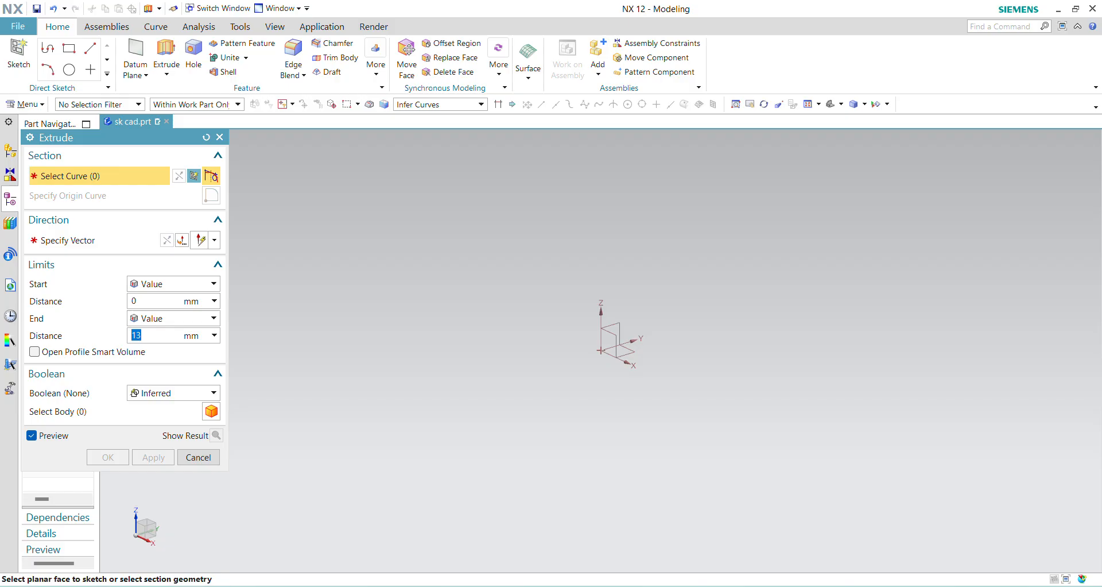
click(639, 351)
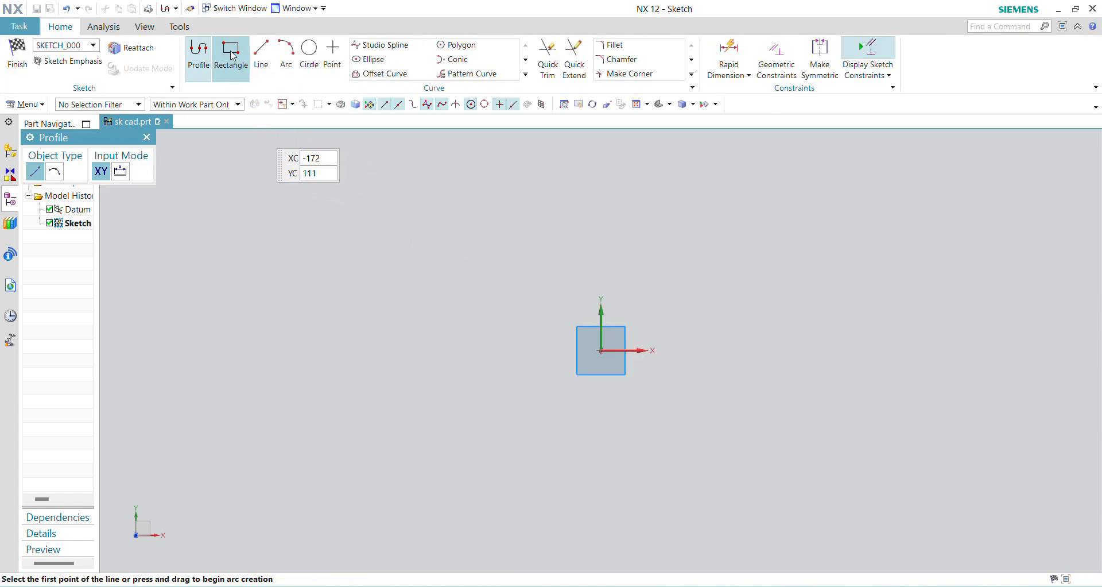
- Sketch a rectangle centred on the sketch origin, 89 mm wide, 144 mm high, at angle 0
click(231, 52)
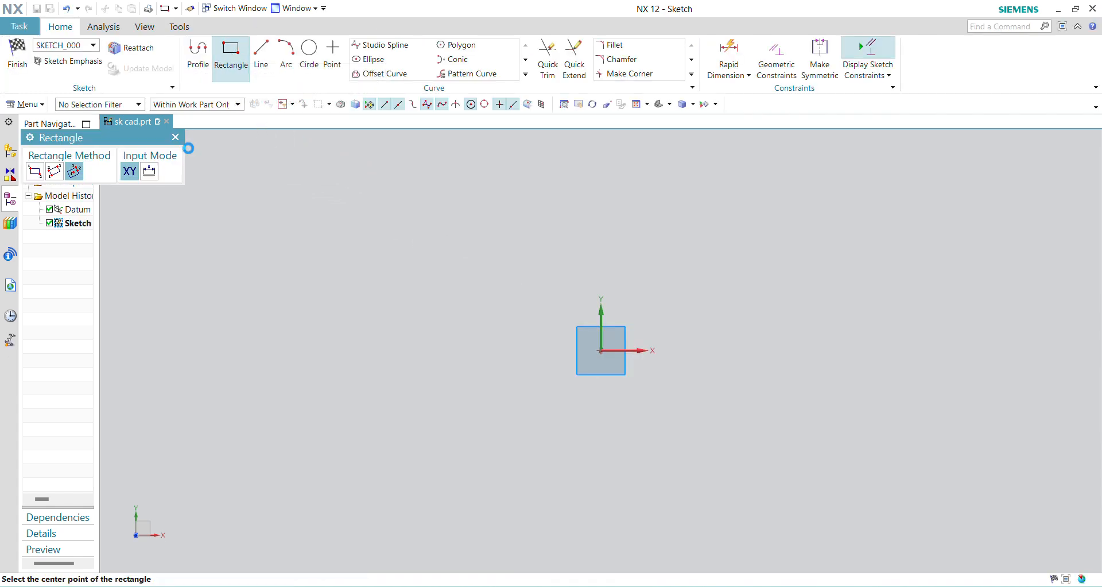
click(601, 351)
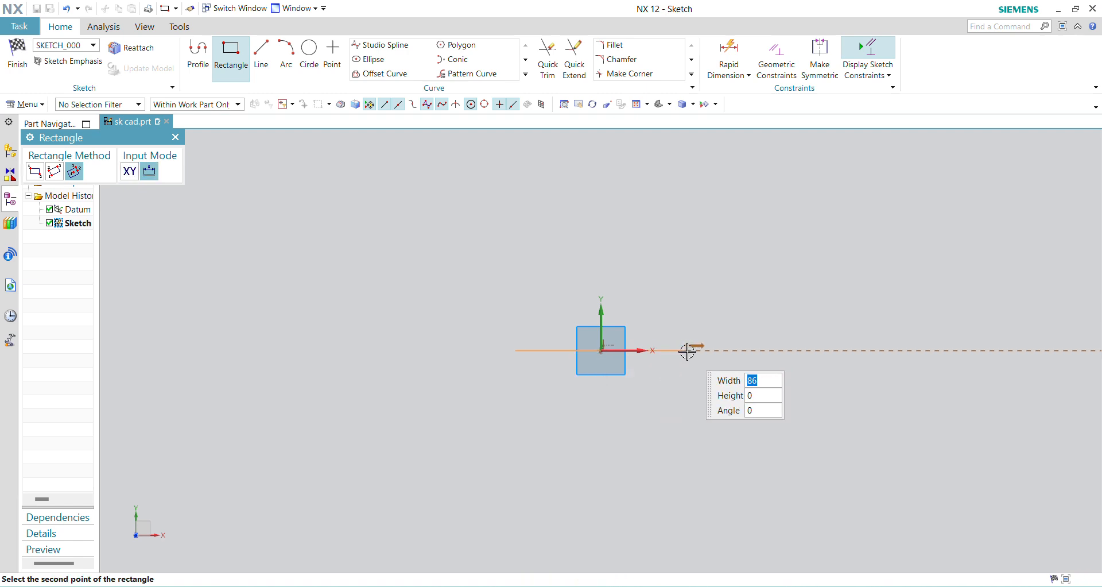
key(Tab)
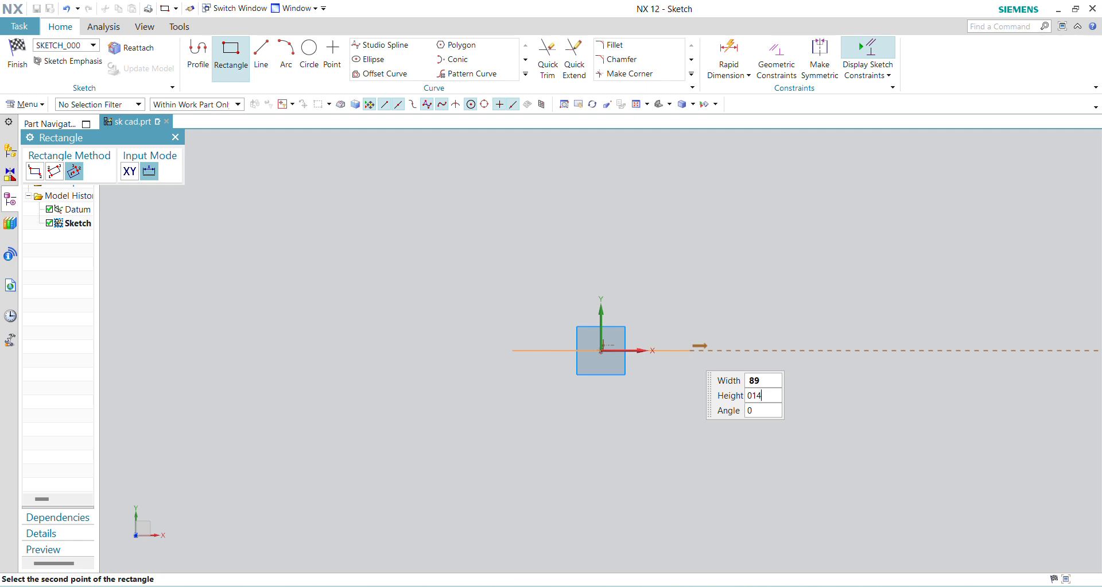
text(144)
key(Return)
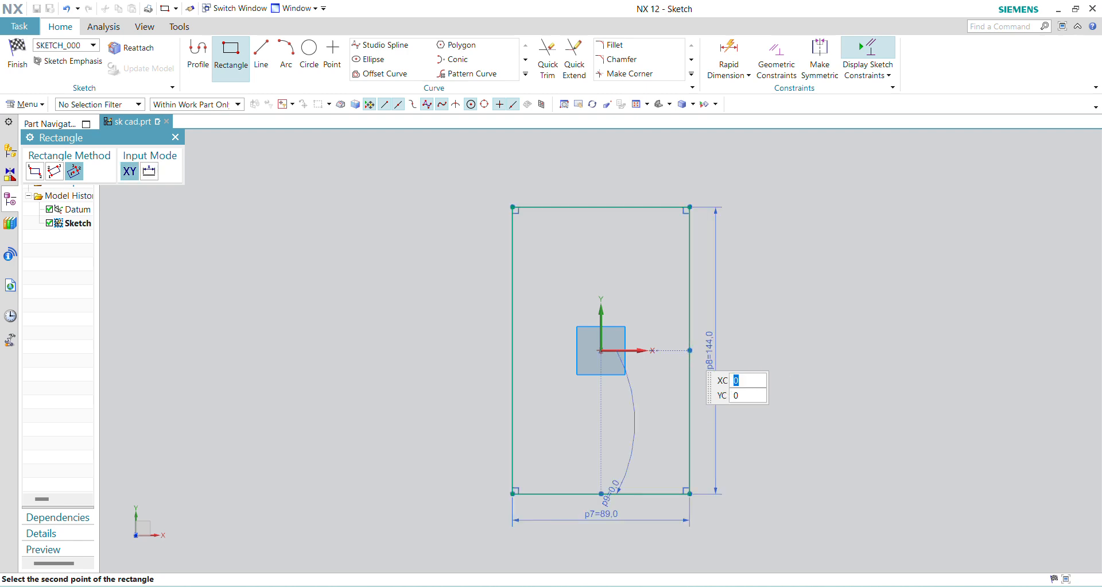
key(Escape)
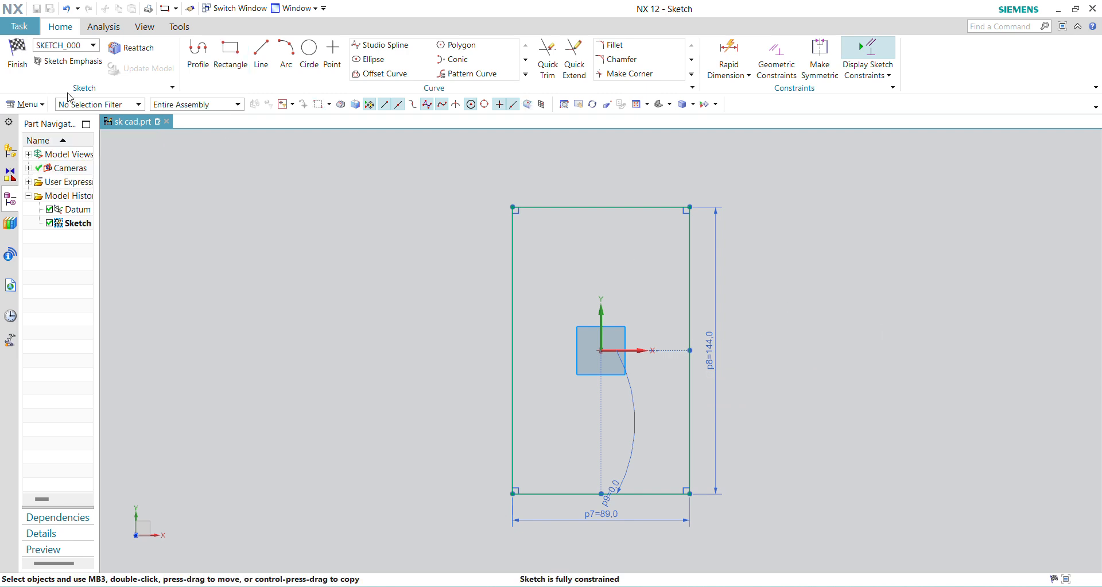
- Finish the sketch and extrude the rectangle from 0 to 13 mm as the base plate
click(17, 60)
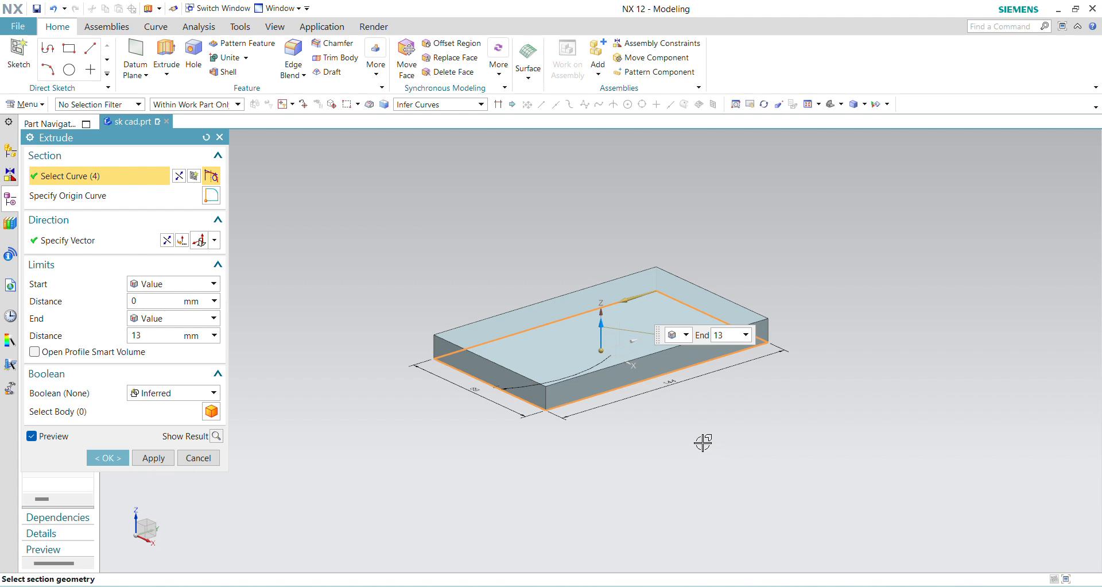
click(108, 458)
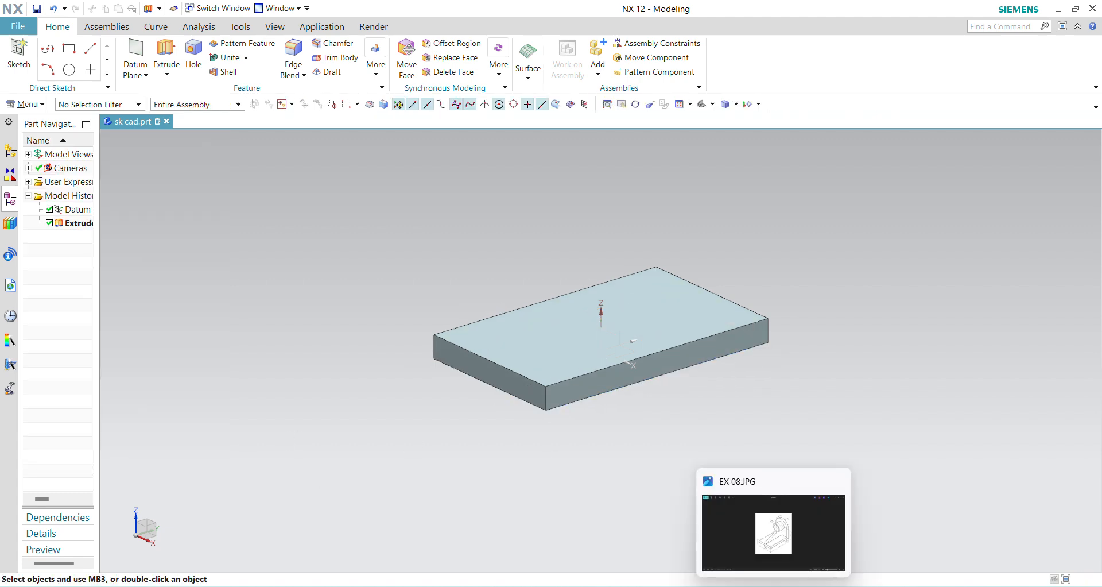
- Check the EX 08.JPG drawing, then start an Extrude with a sketch on the base plate's 89 mm wide end face on the +Y side
click(834, 526)
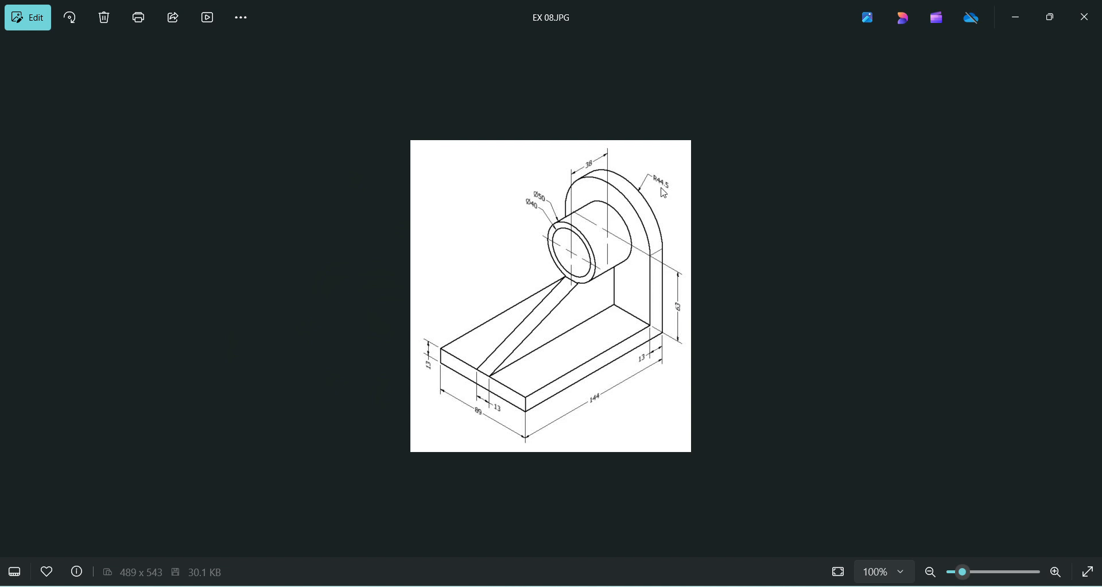
mouse_move(755, 552)
click(746, 534)
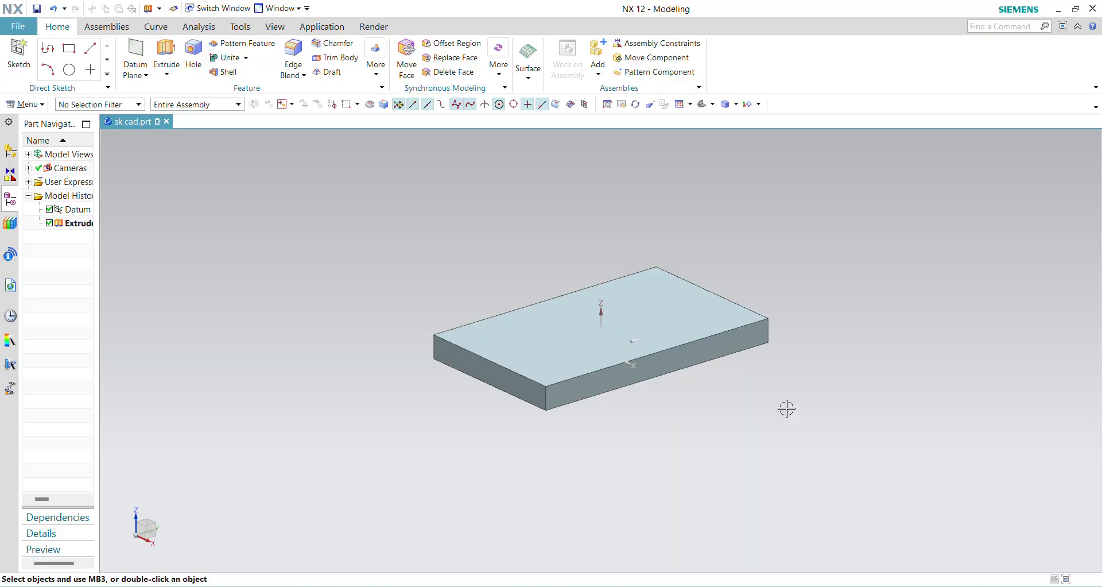
middle_drag(787, 407, 694, 401)
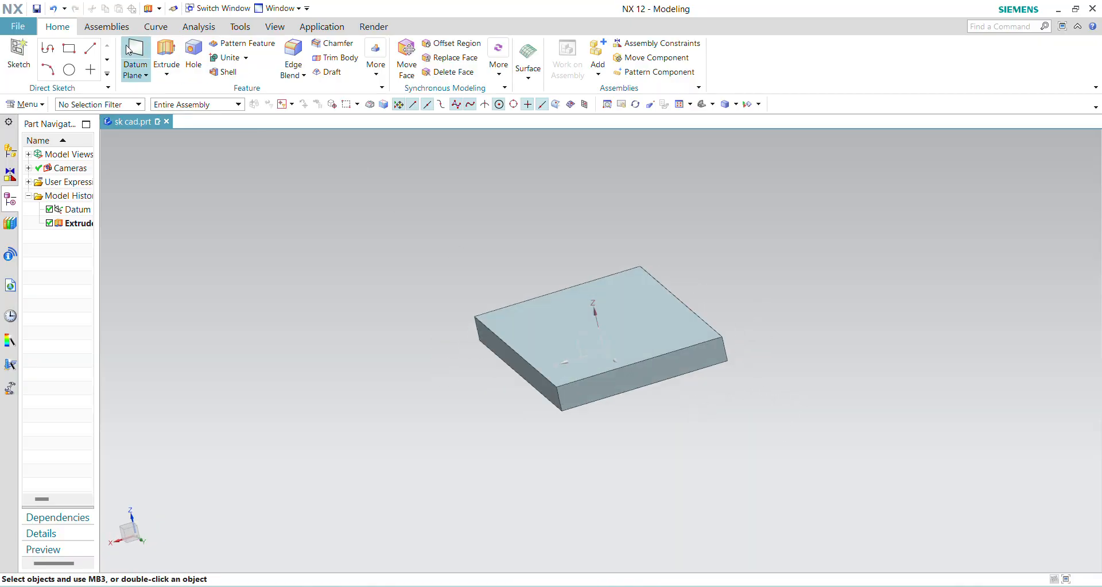
click(165, 58)
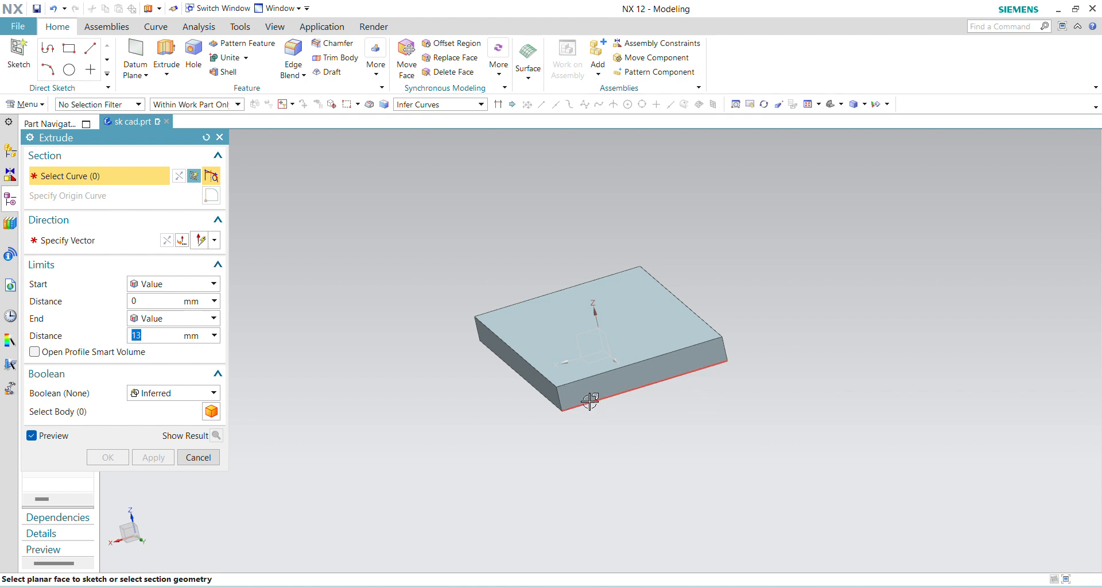
click(569, 393)
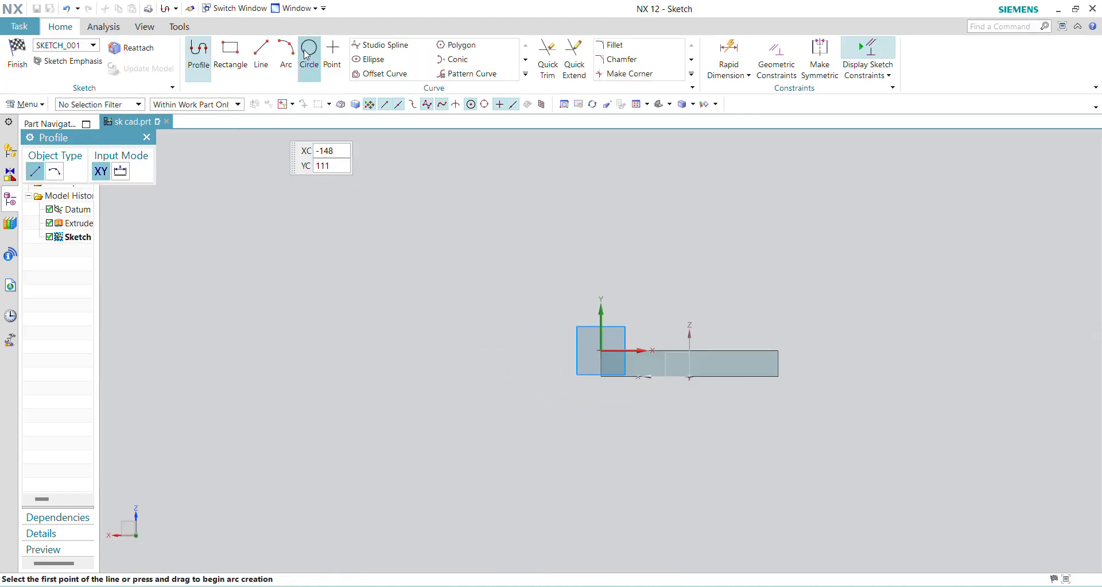
- Sketch a circle of 89 mm diameter above the base plate
click(313, 48)
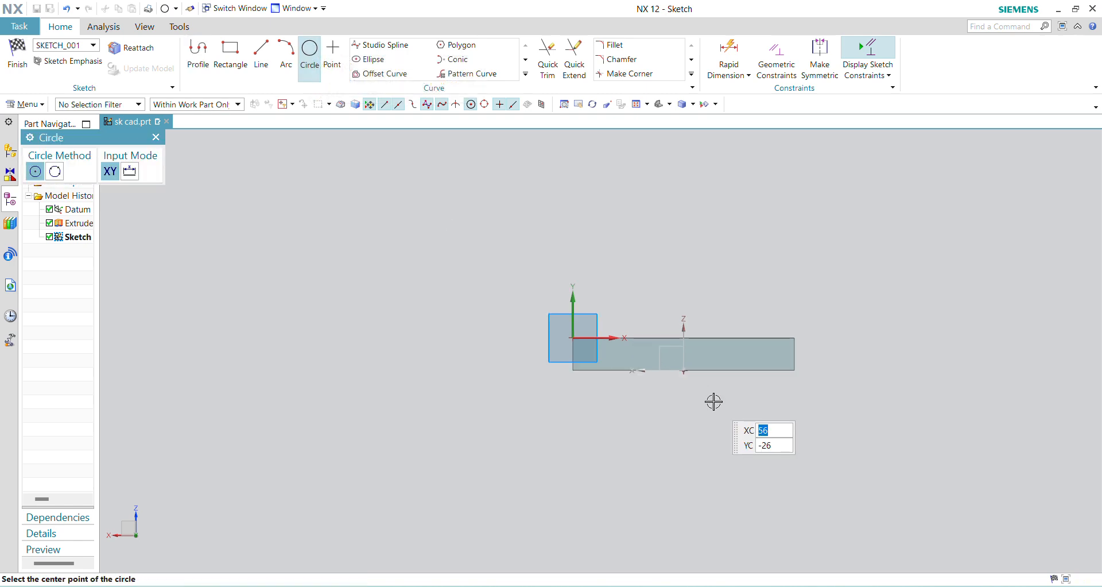
scroll(691, 323, down, 2)
scroll(691, 190, up, 5)
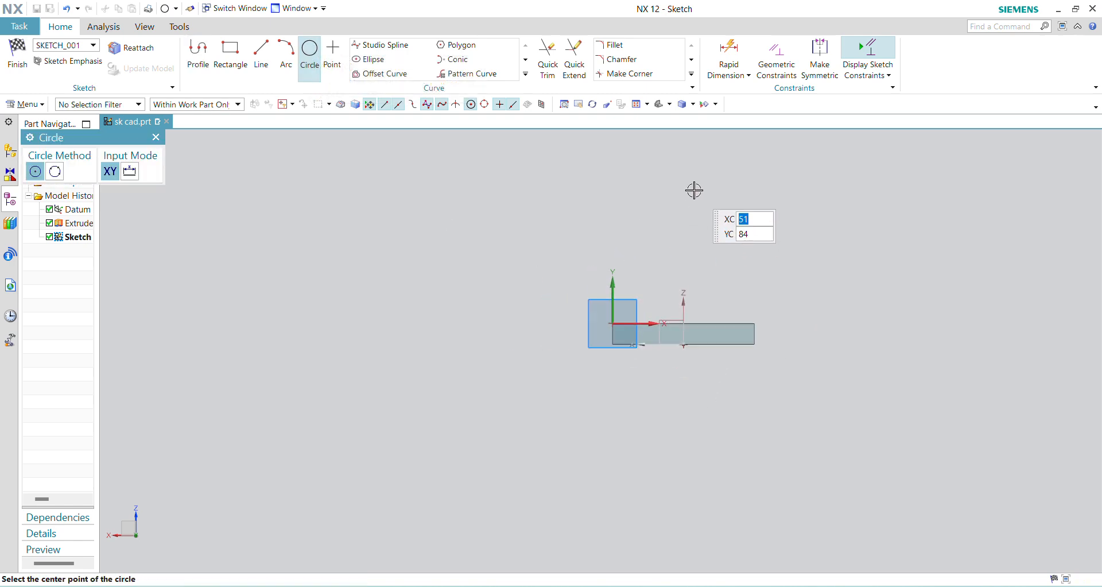
click(678, 189)
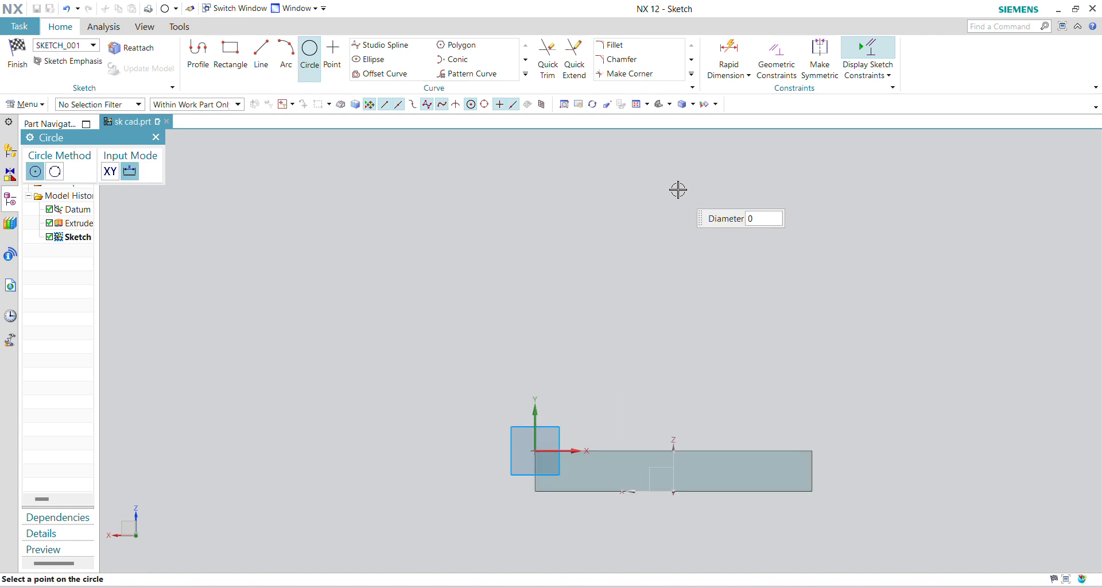
text(89)
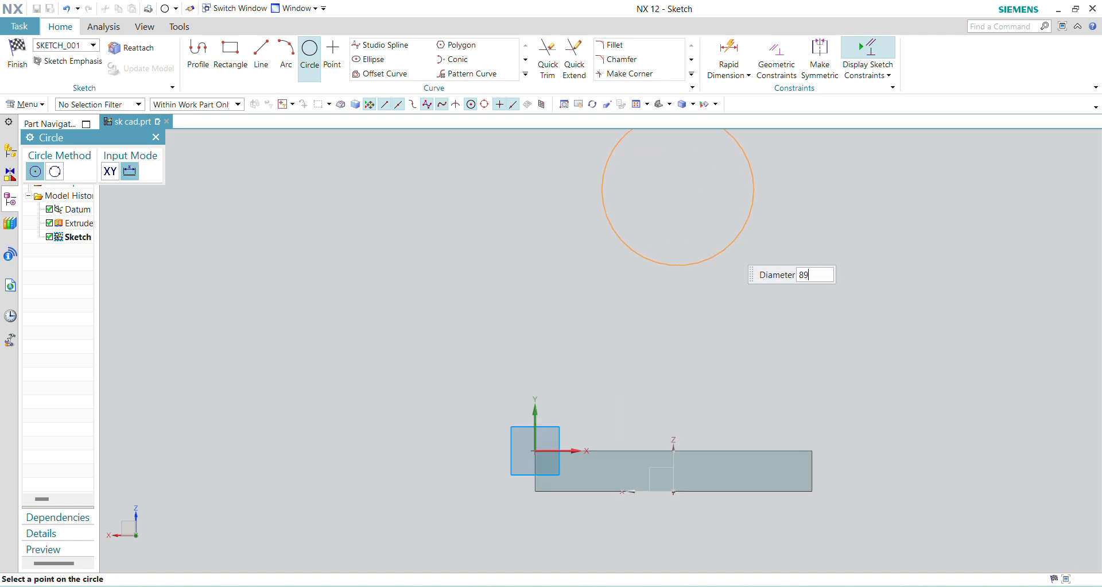
key(Return)
key(Escape)
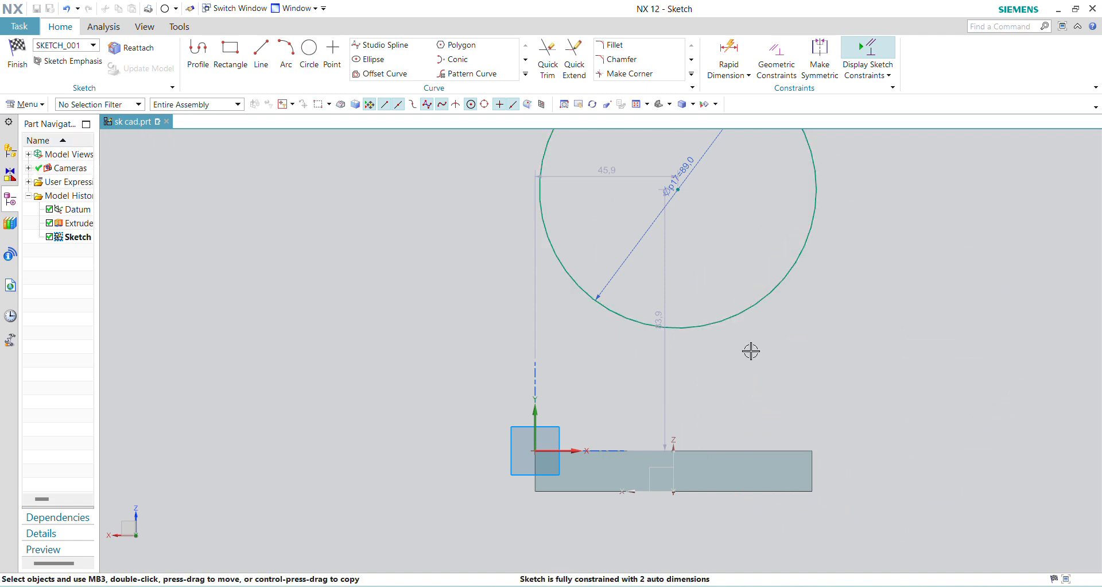
- Set the vertical distance from the base plate's upper edge to the circle's centre to 63 mm, checking the reference drawing
double_click(664, 352)
mouse_move(774, 586)
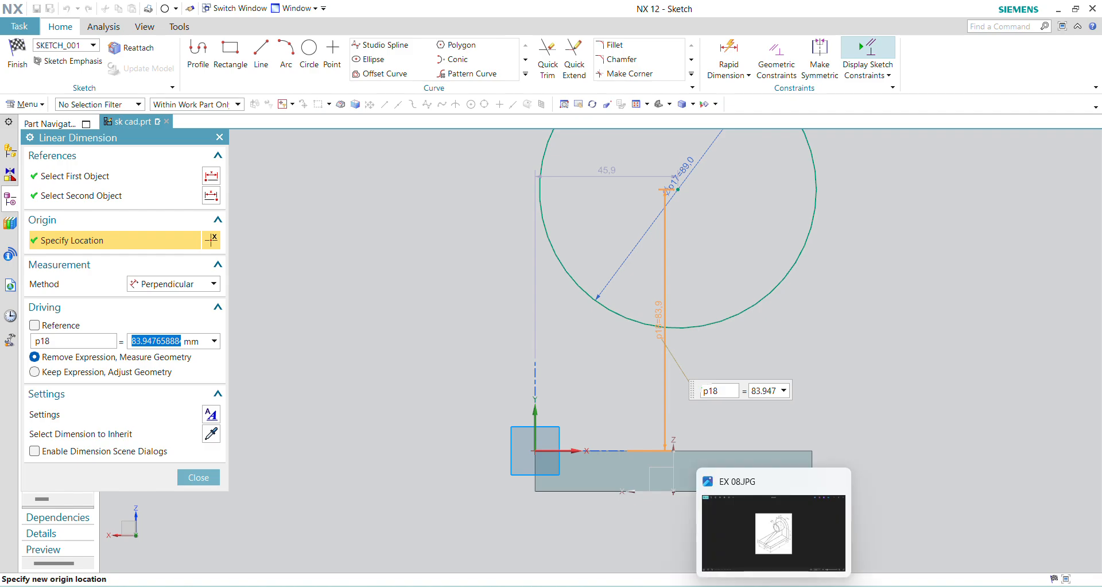
click(774, 533)
click(739, 586)
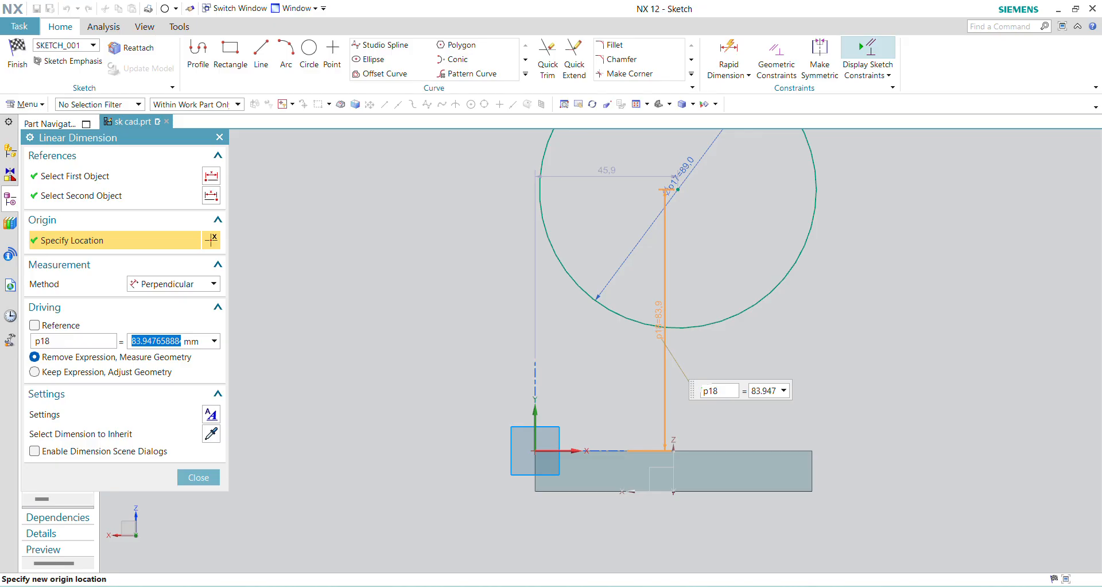
text(63)
key(Return)
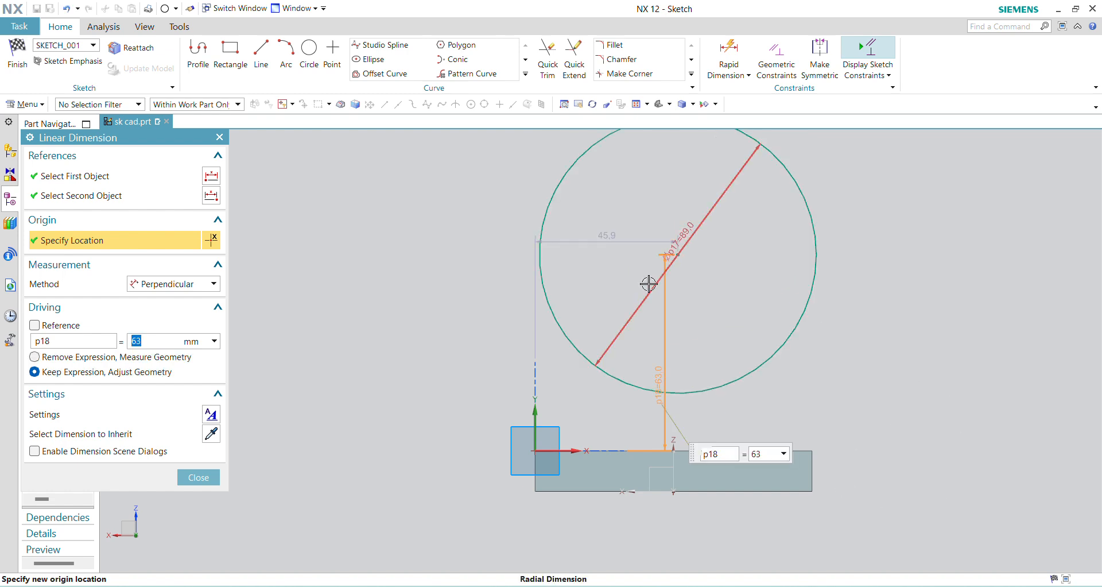
key(Escape)
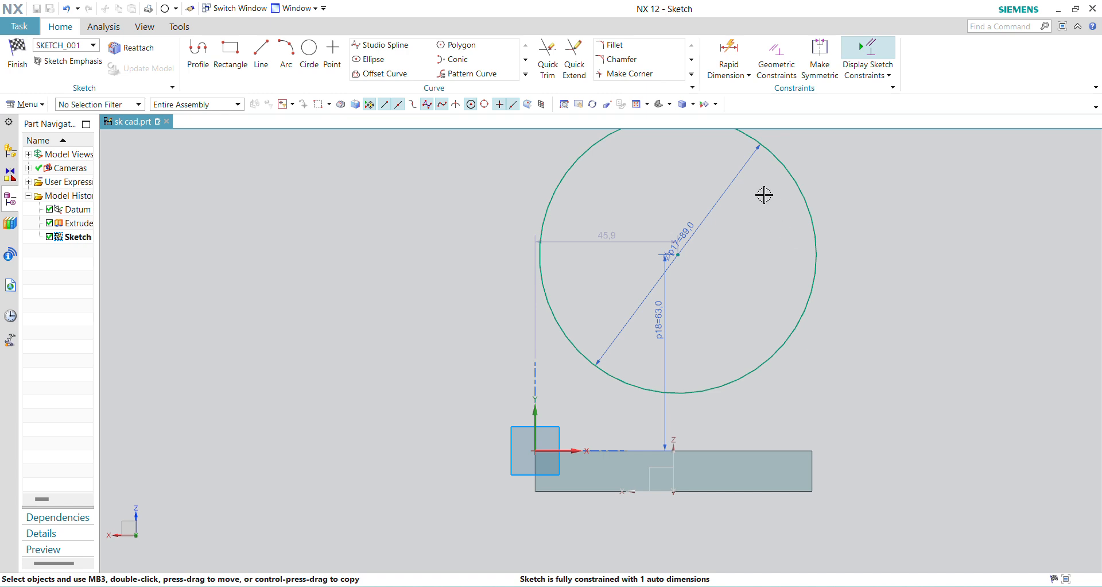
- Constrain the circle's centre to align vertically with the midpoint of the base plate's lower edge
click(776, 56)
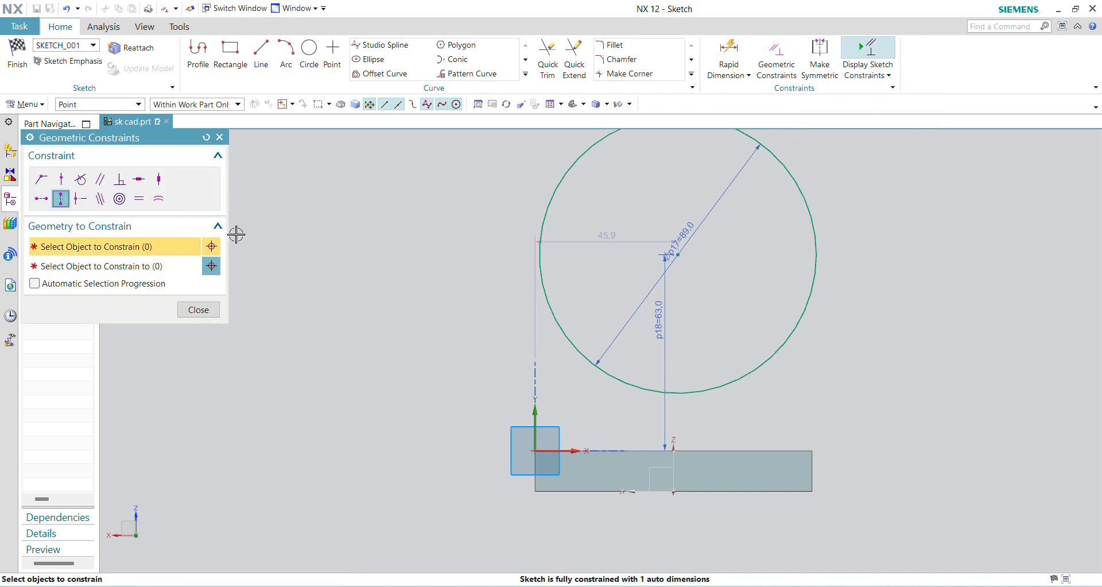
click(678, 256)
middle_click(865, 477)
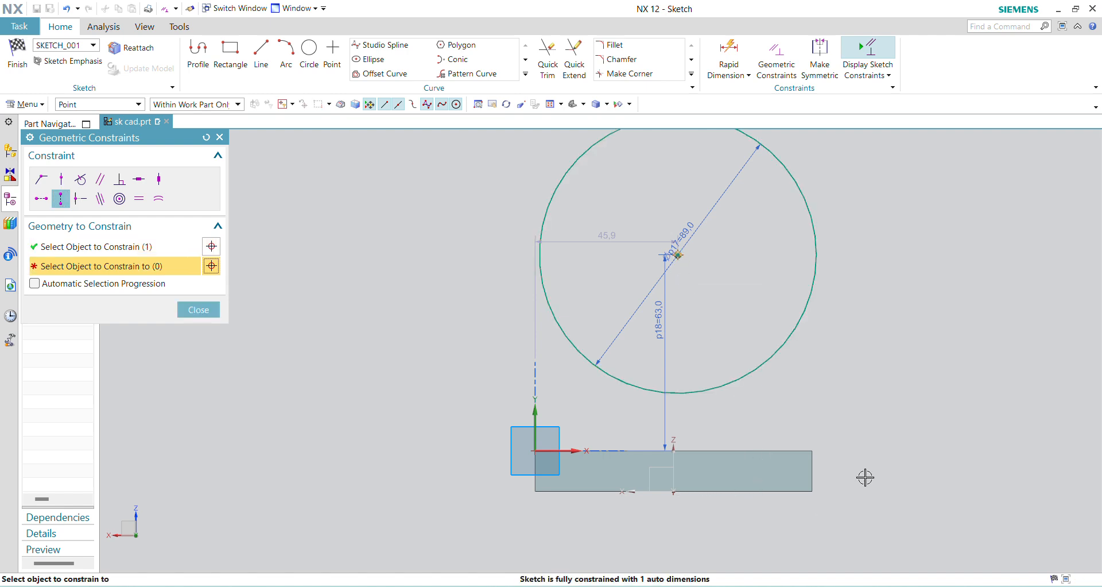
click(673, 492)
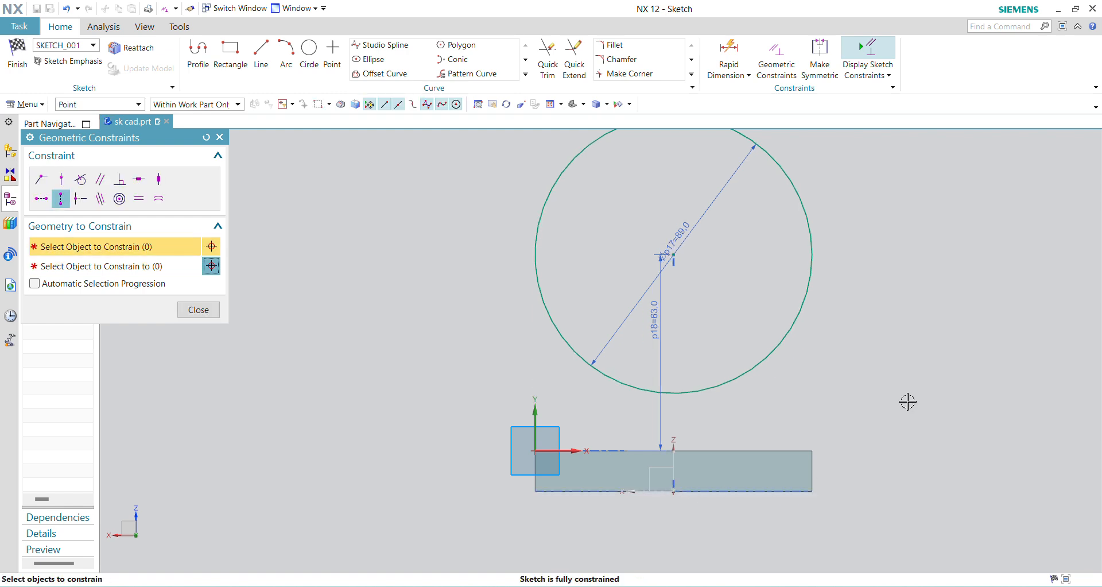
middle_click(928, 377)
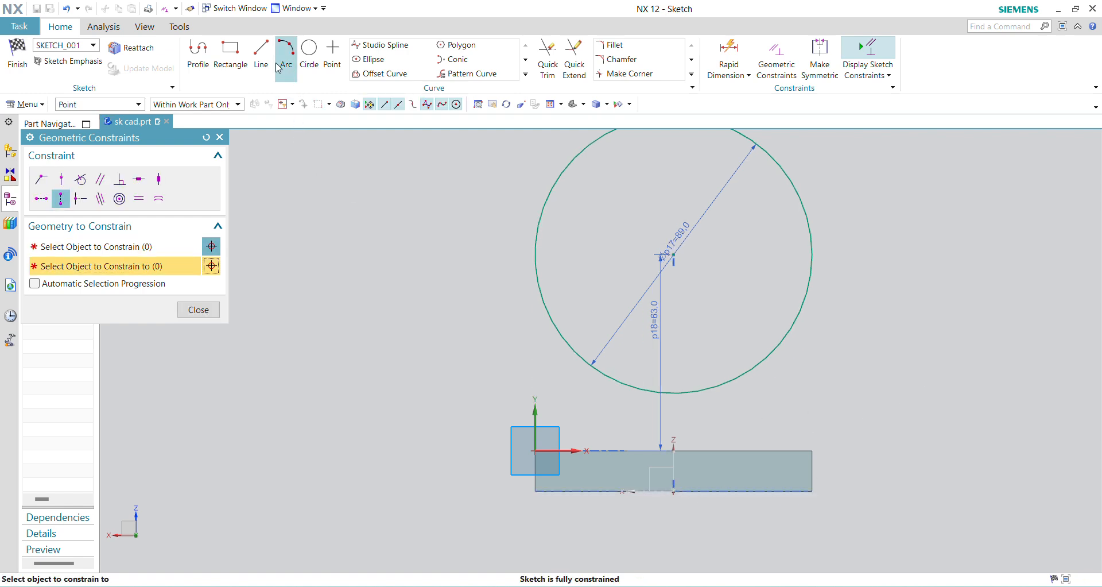
- Draw two vertical lines from the circle's sides down to the base plate's upper corners and a line along the upper edge joining them
click(229, 52)
click(261, 53)
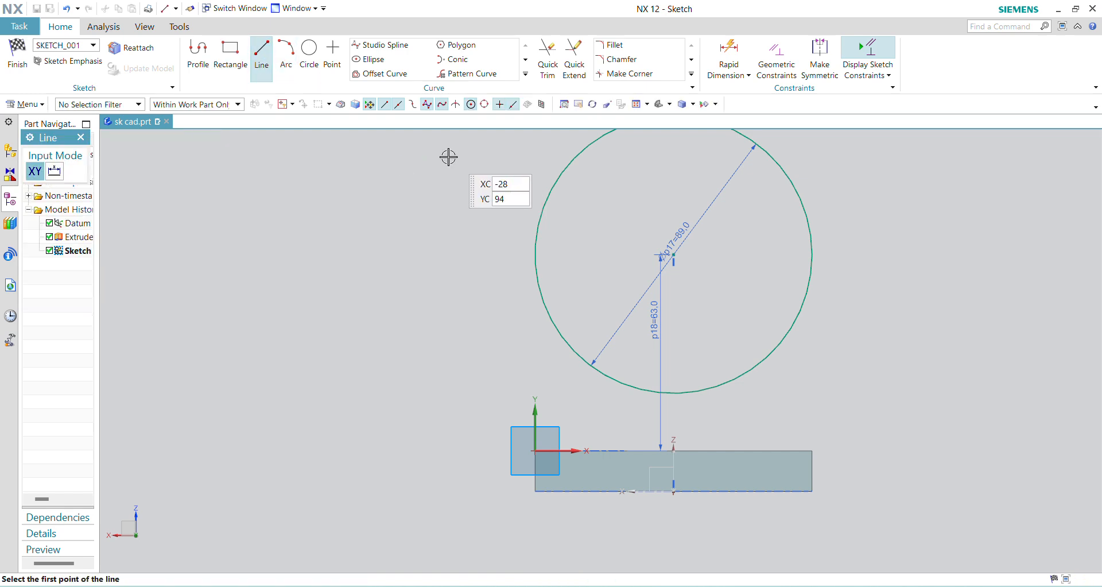
click(531, 253)
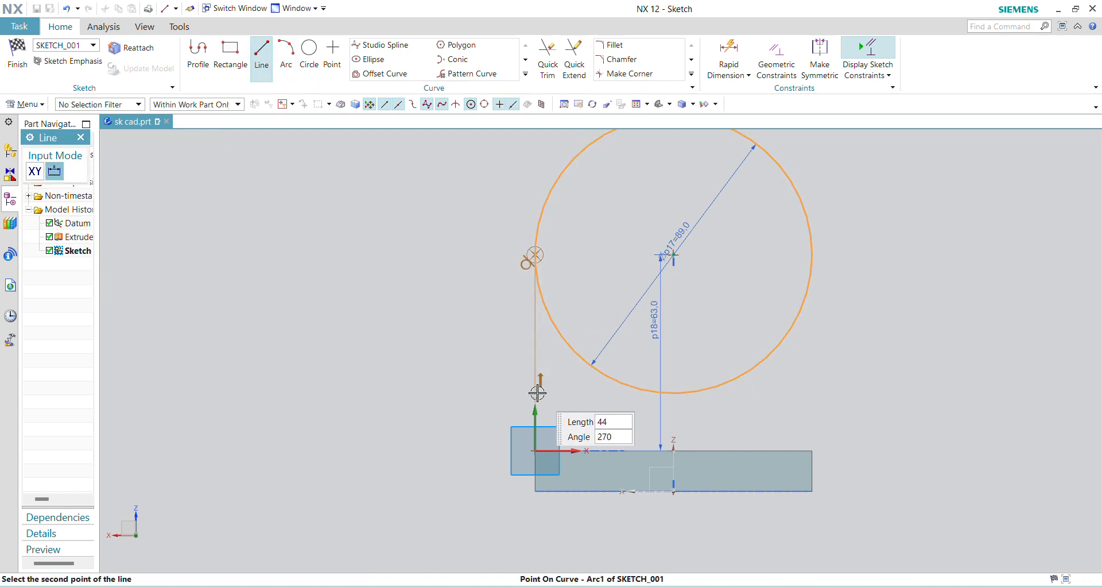
click(534, 449)
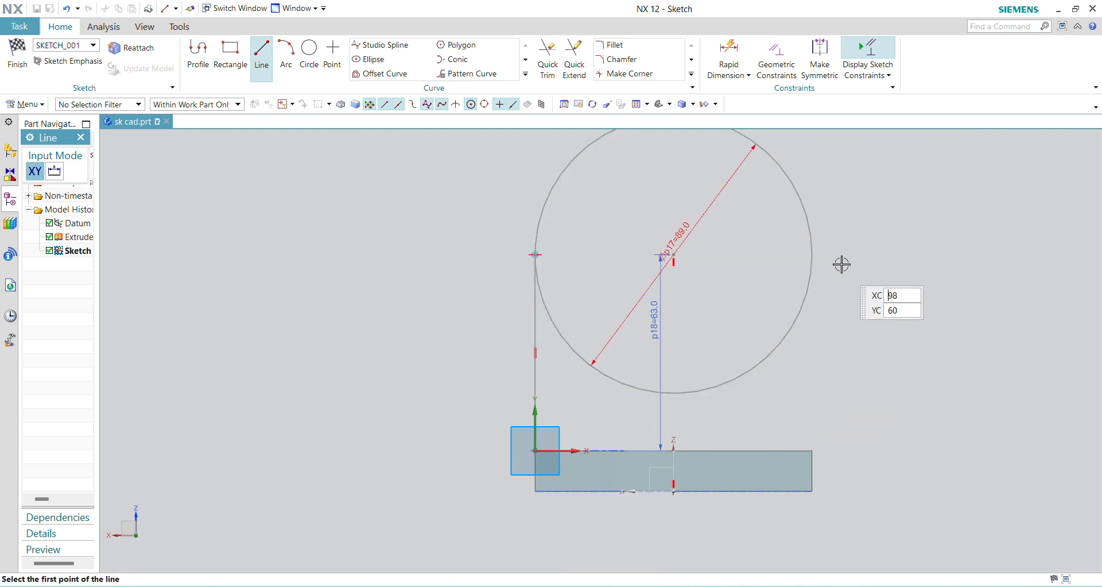
click(813, 252)
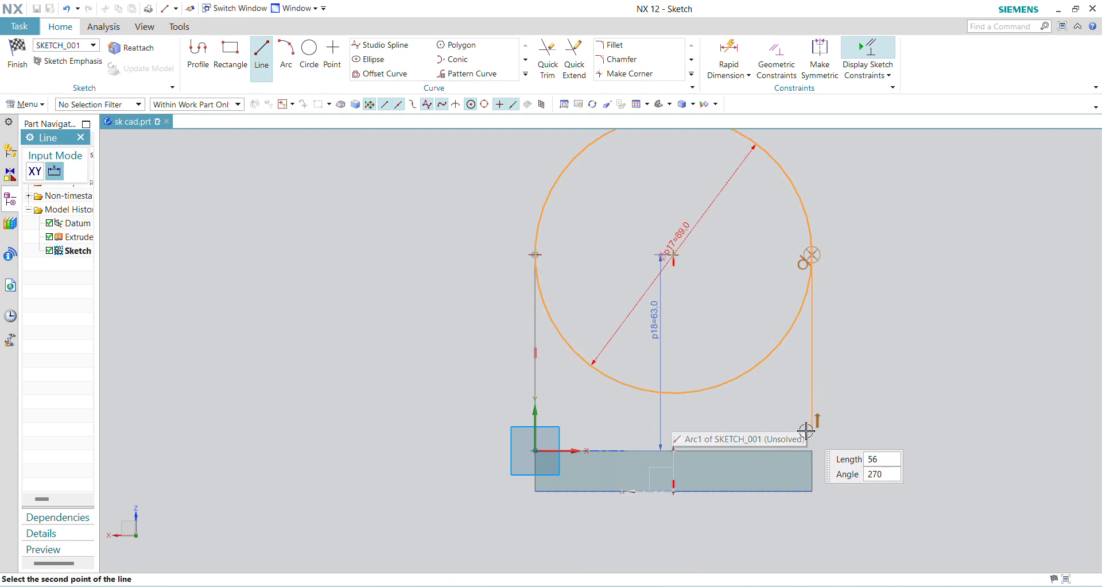
click(812, 450)
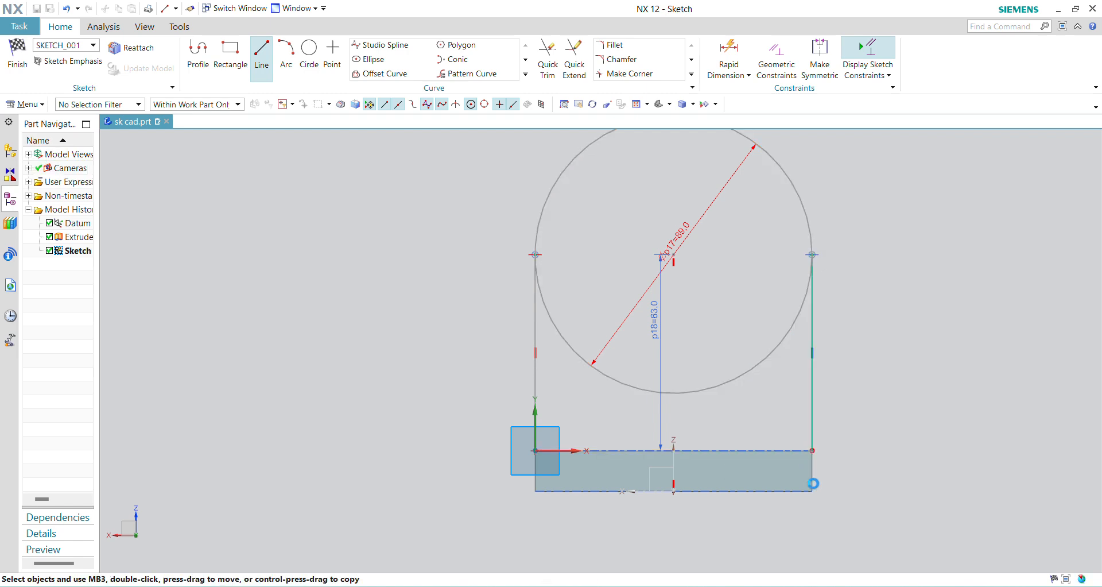
click(803, 449)
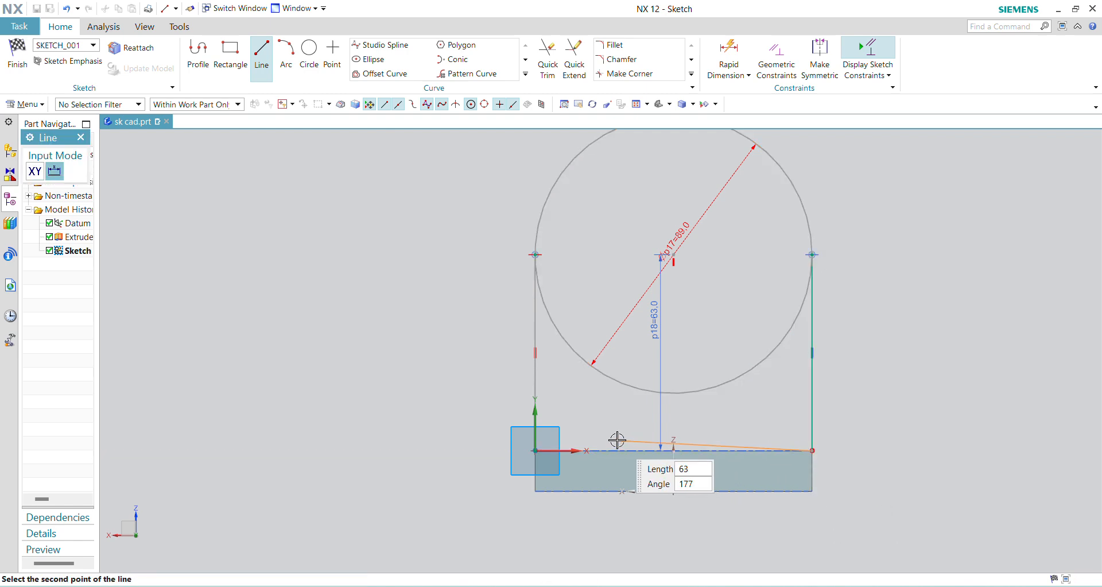
click(535, 451)
key(Escape)
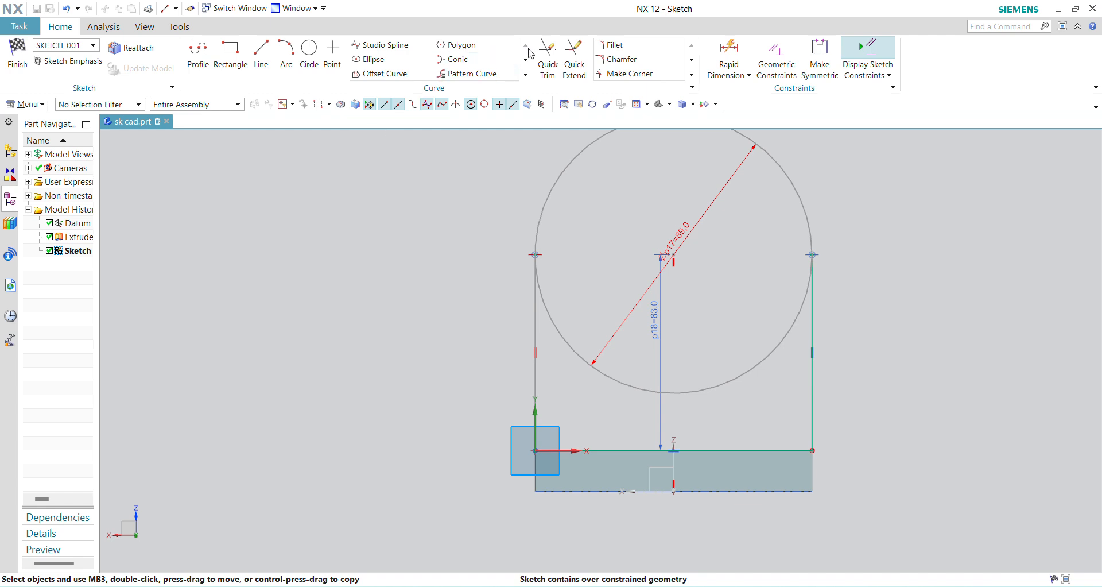
- Trim away the circle's lower half and delete the overconstraining diameter dimension of the remaining arc
click(548, 57)
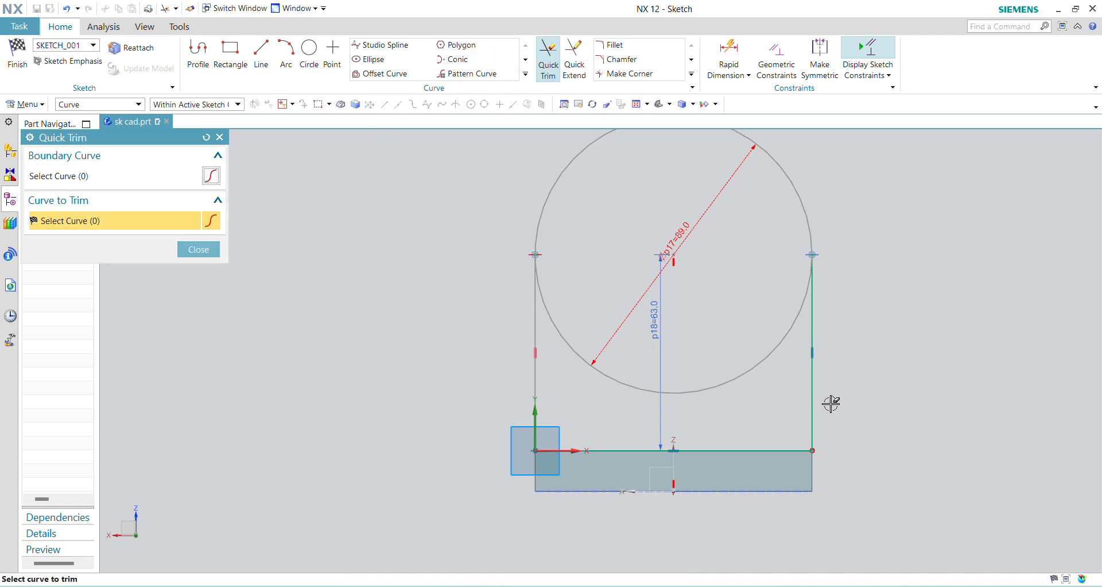
click(775, 351)
key(Escape)
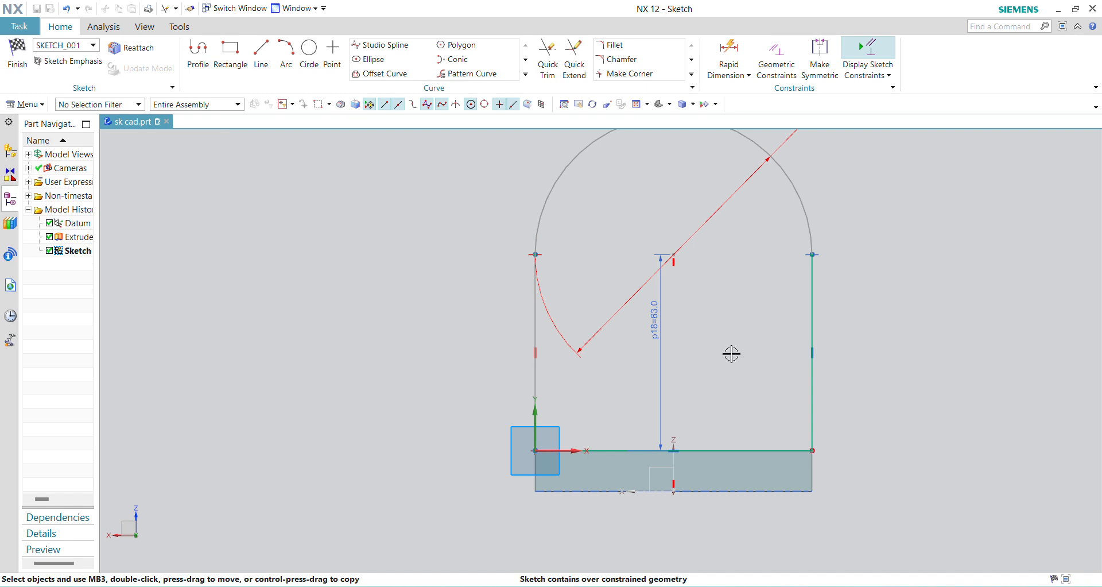
scroll(724, 355, up, 1)
scroll(723, 354, down, 3)
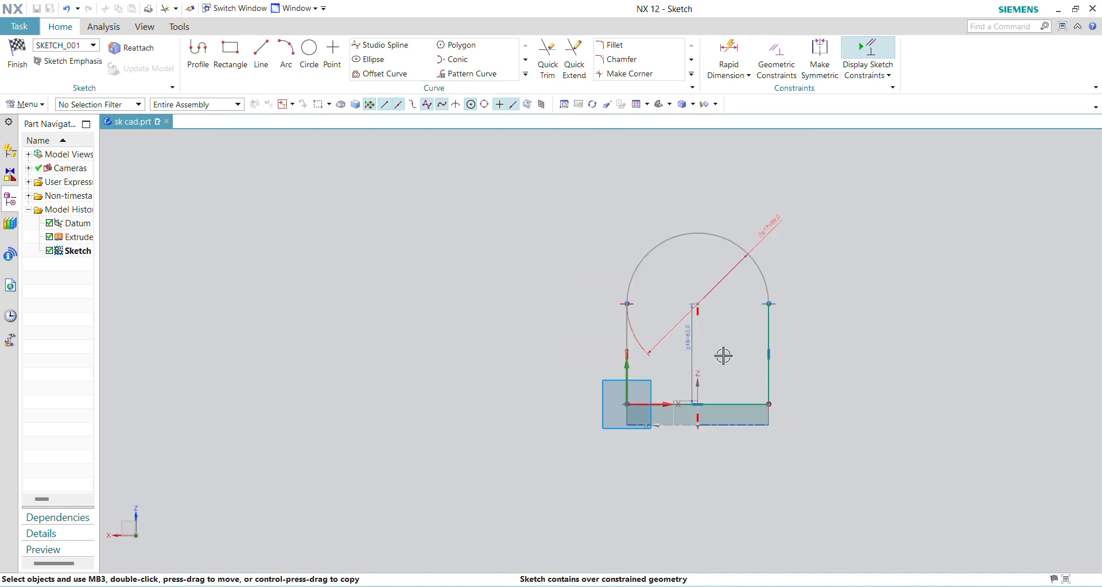
click(779, 228)
right_click(779, 229)
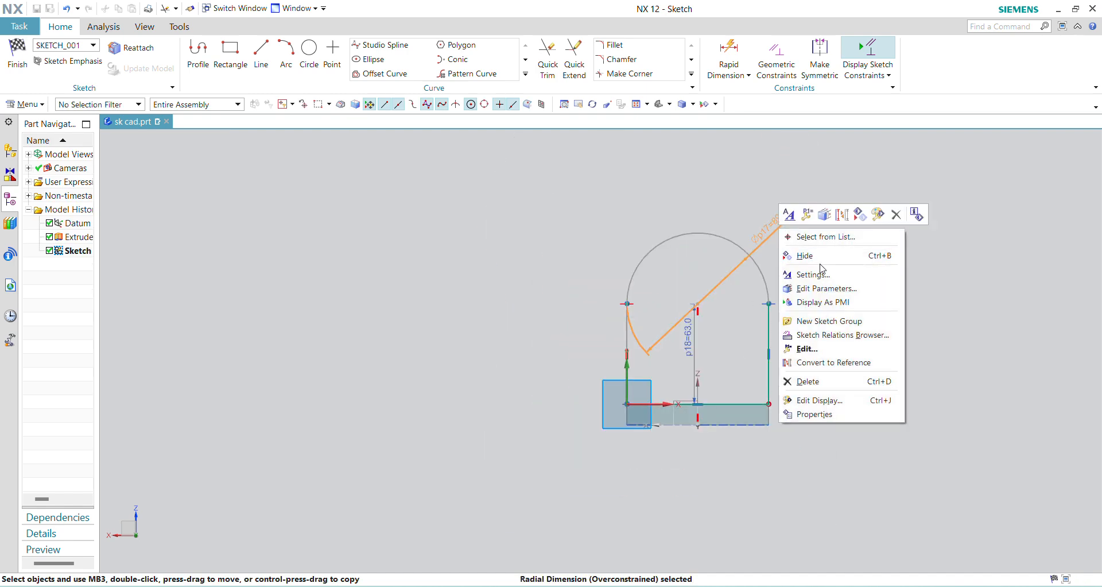
click(836, 380)
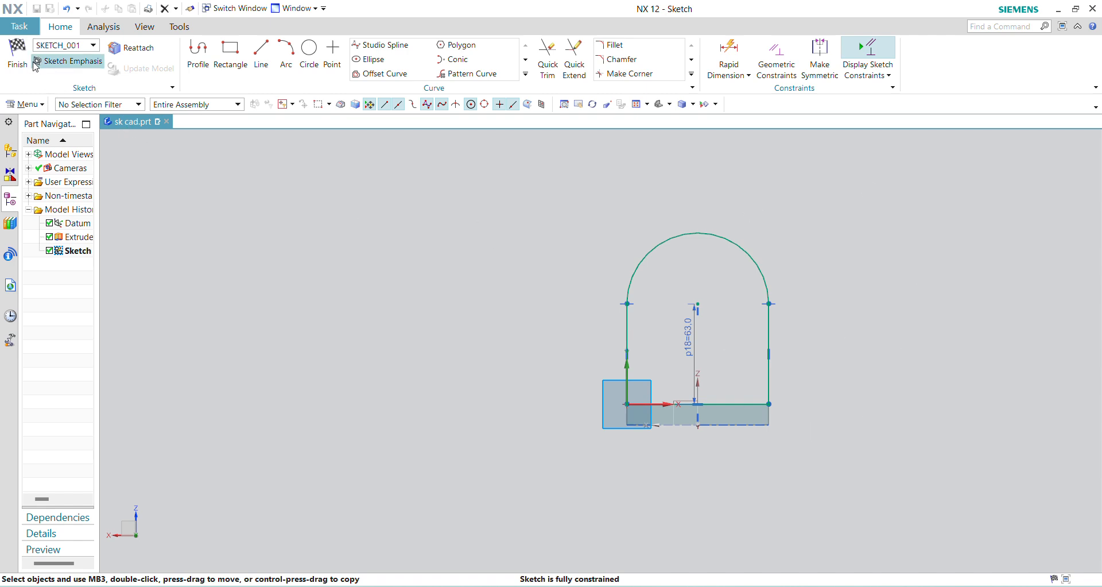
- Finish the sketch and extrude the rounded profile 13 mm in the reversed direction, over the base plate, with Boolean Unite
click(17, 55)
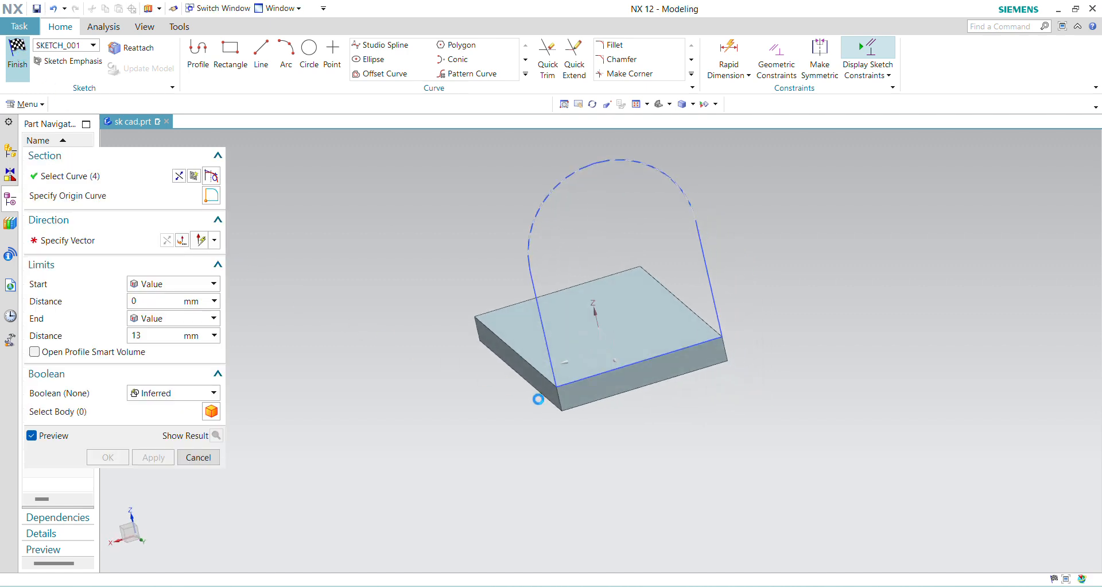
middle_drag(585, 381, 376, 371)
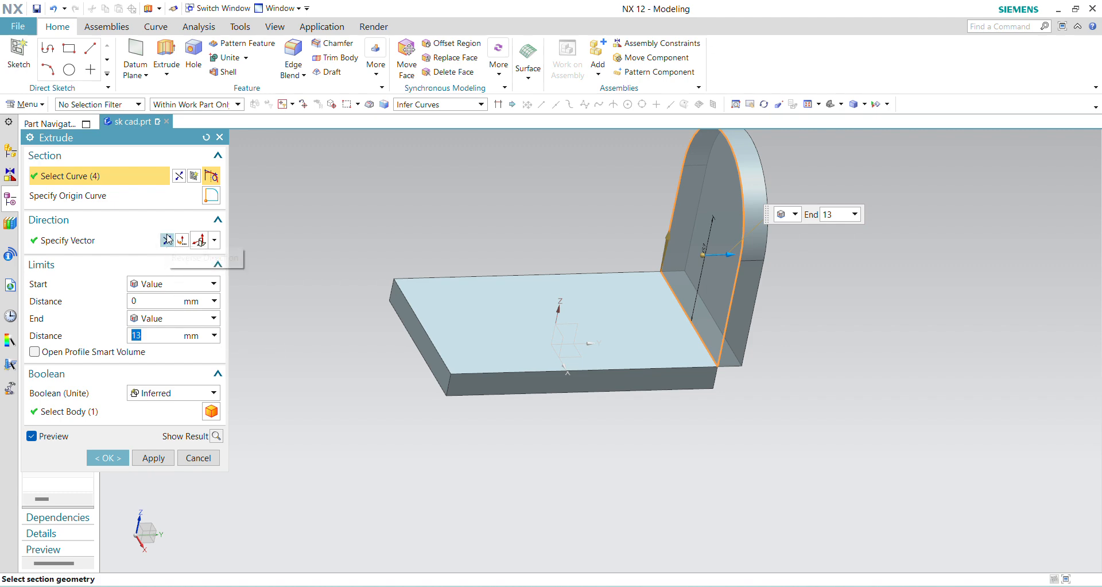
click(167, 240)
click(773, 533)
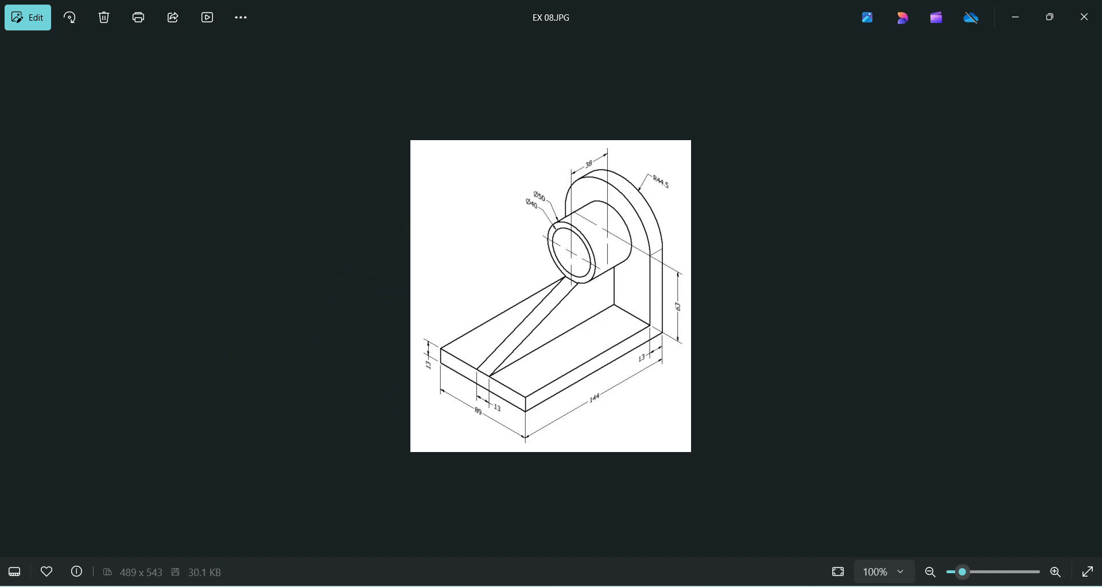
mouse_move(742, 586)
click(701, 495)
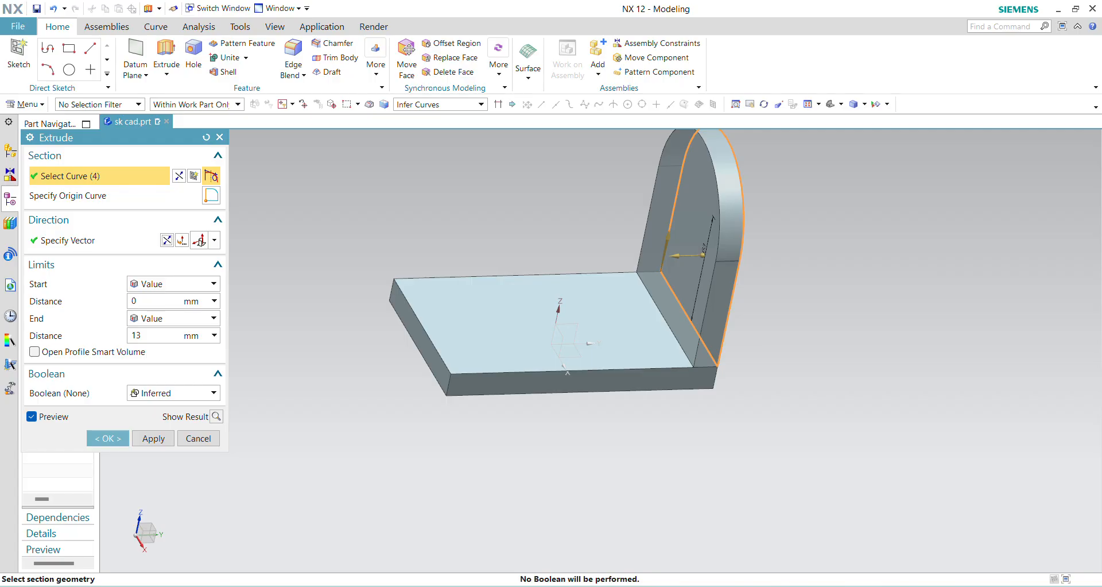
click(213, 393)
click(198, 420)
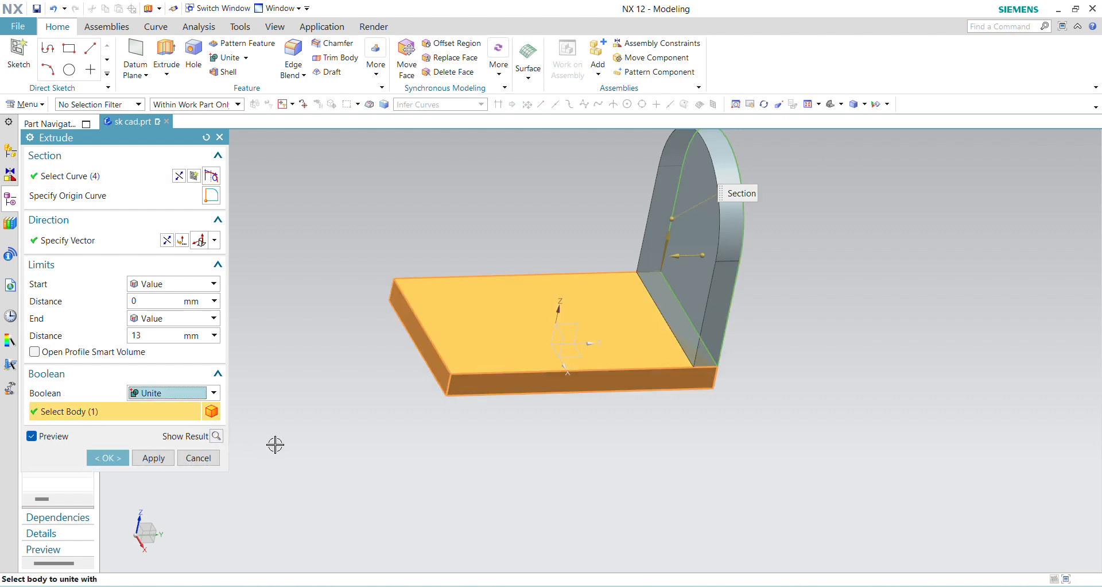
click(120, 458)
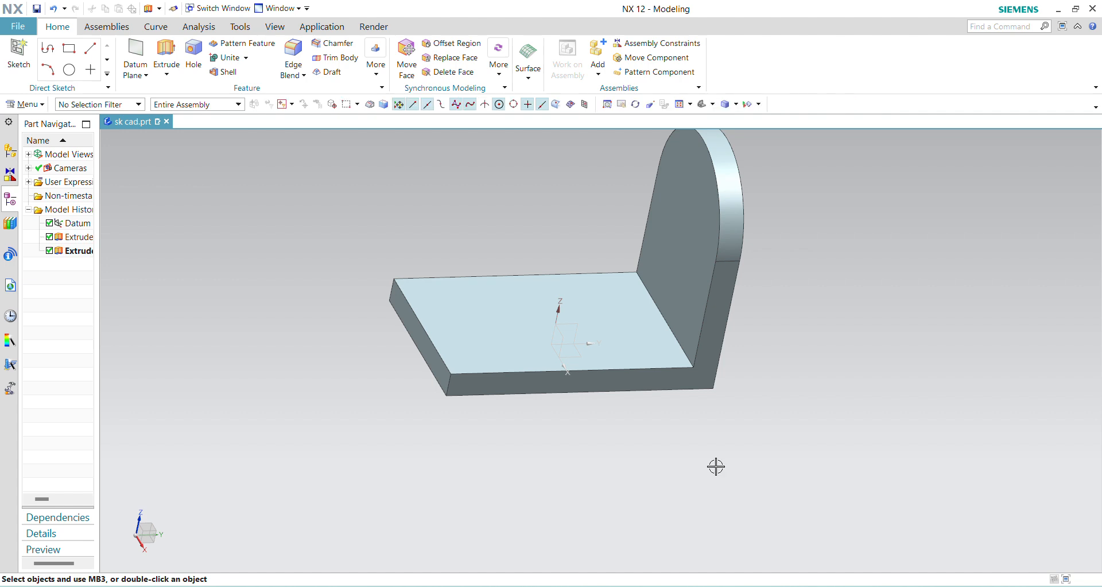
- Check the EX 08.JPG drawing, then start an Extrude with a sketch on the upright plate's inner face
middle_drag(716, 532, 739, 463)
scroll(729, 461, down, 3)
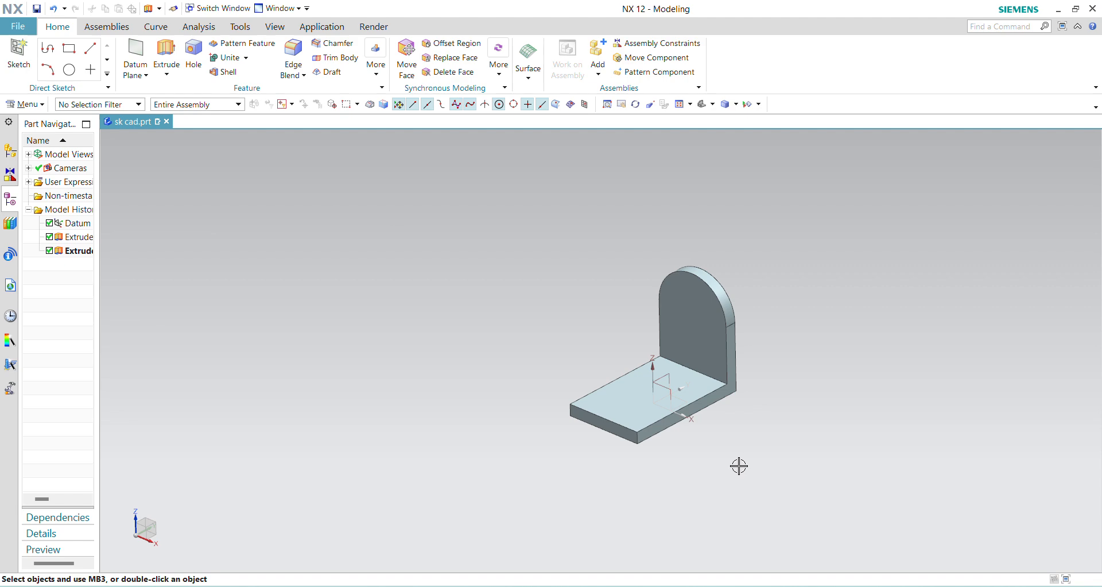
scroll(745, 482, down, 2)
scroll(761, 518, up, 2)
mouse_move(758, 584)
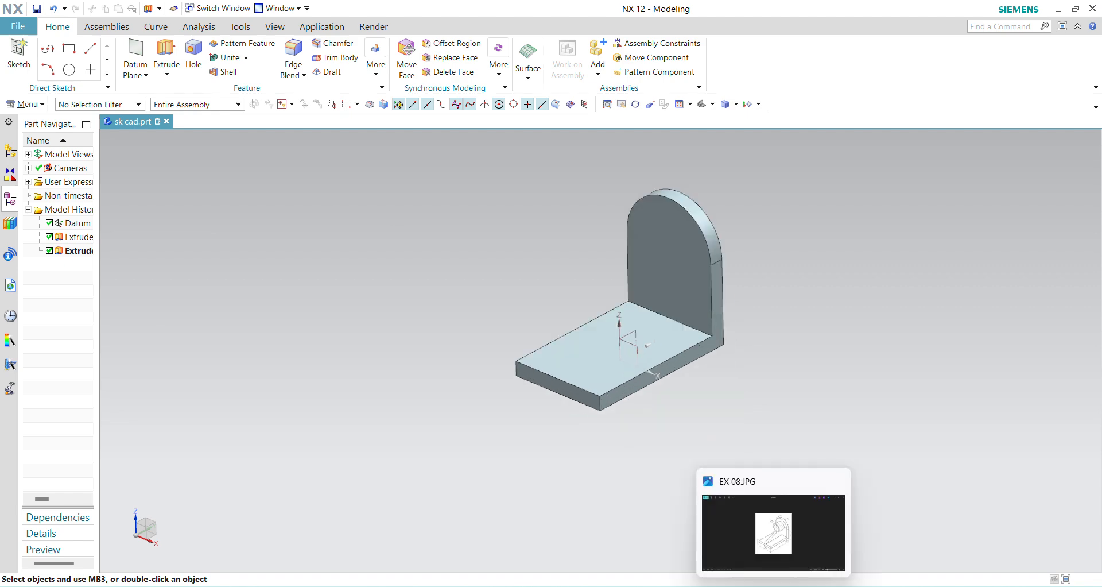
click(772, 563)
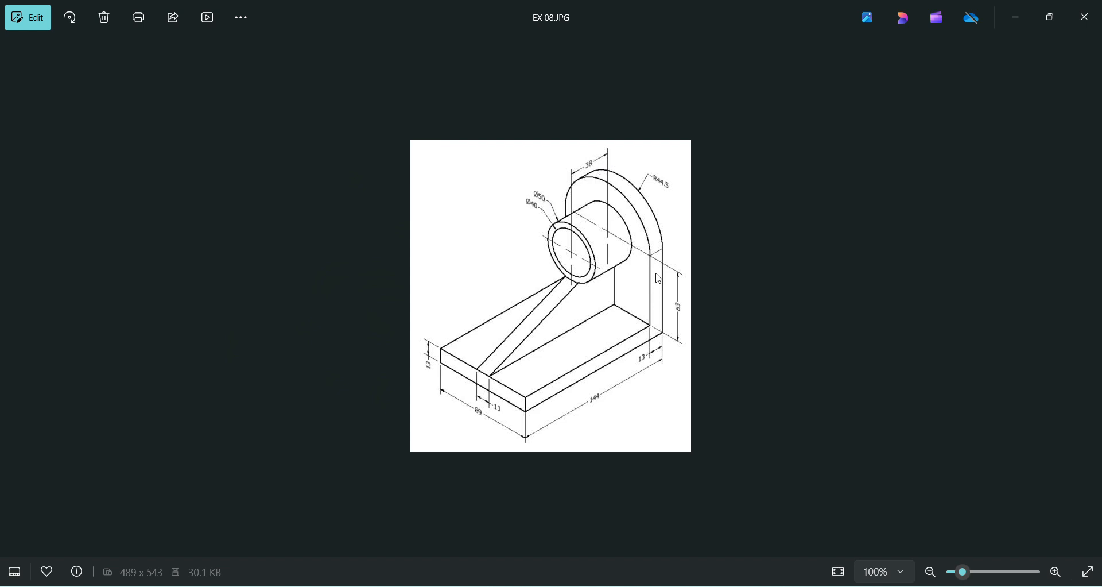
click(749, 585)
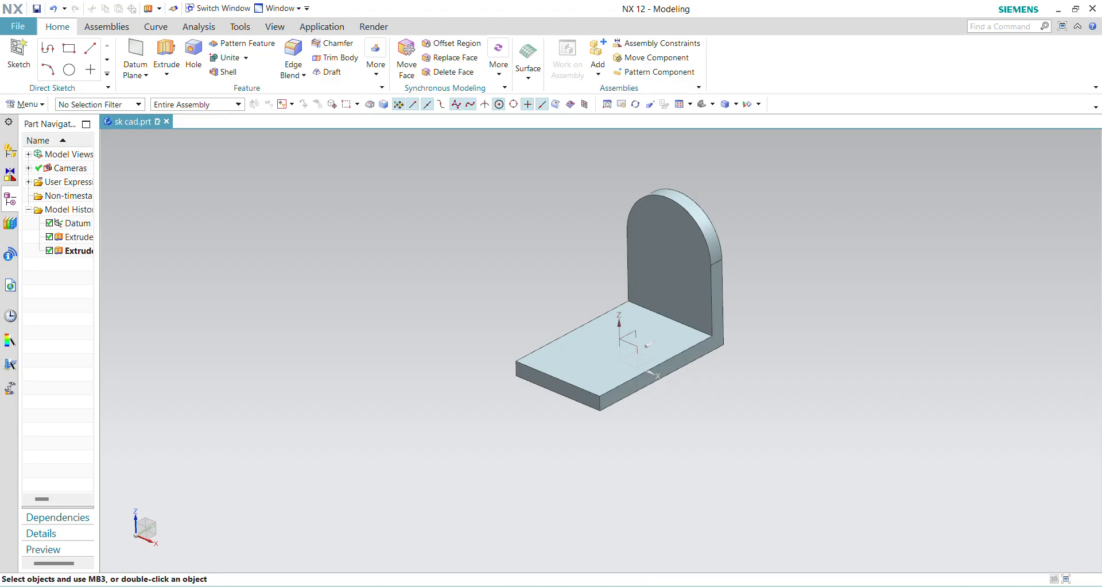
click(166, 52)
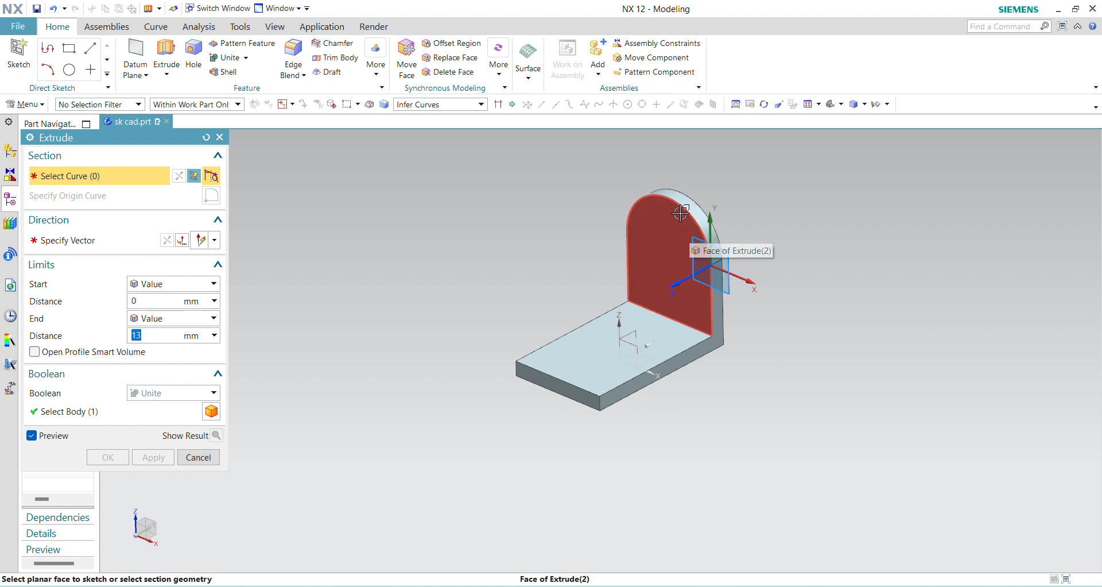
click(656, 233)
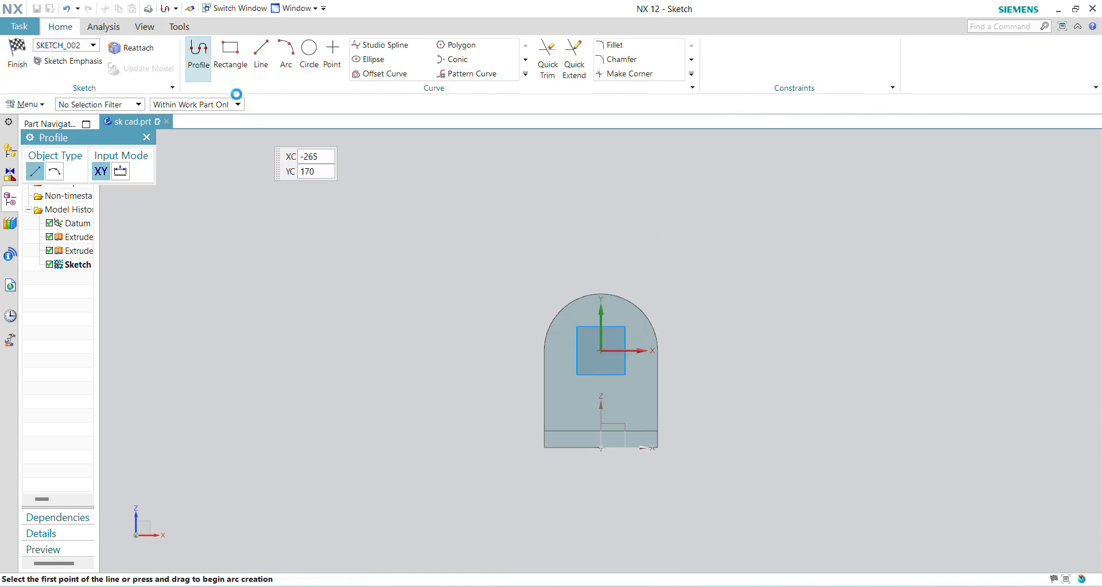
- Sketch two concentric circles of 50 mm and 40 mm diameter centred on the sketch origin
click(310, 53)
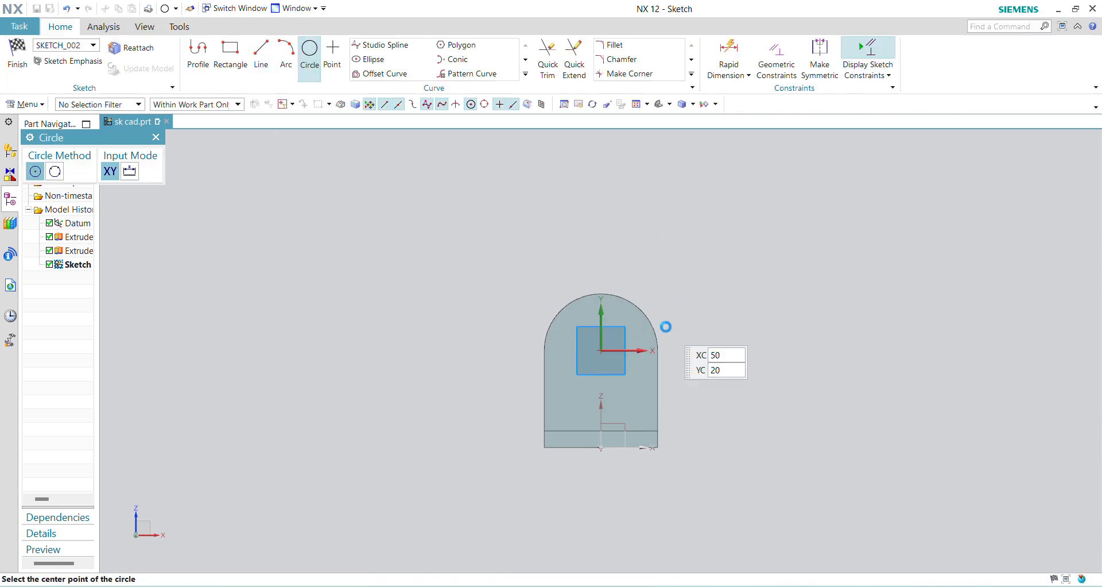
click(599, 349)
text(50)
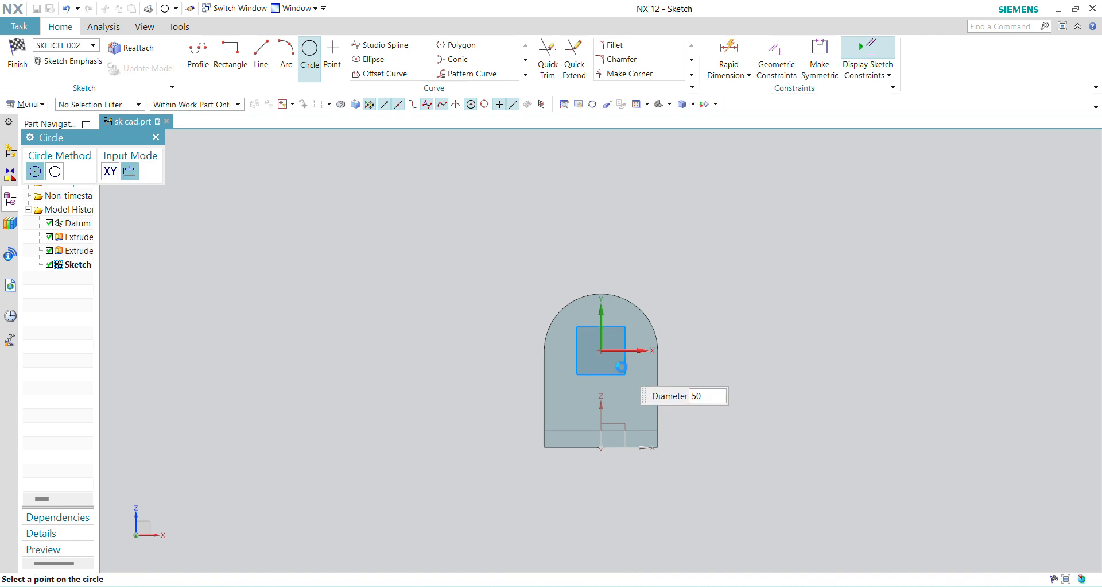
key(Return)
scroll(615, 366, up, 3)
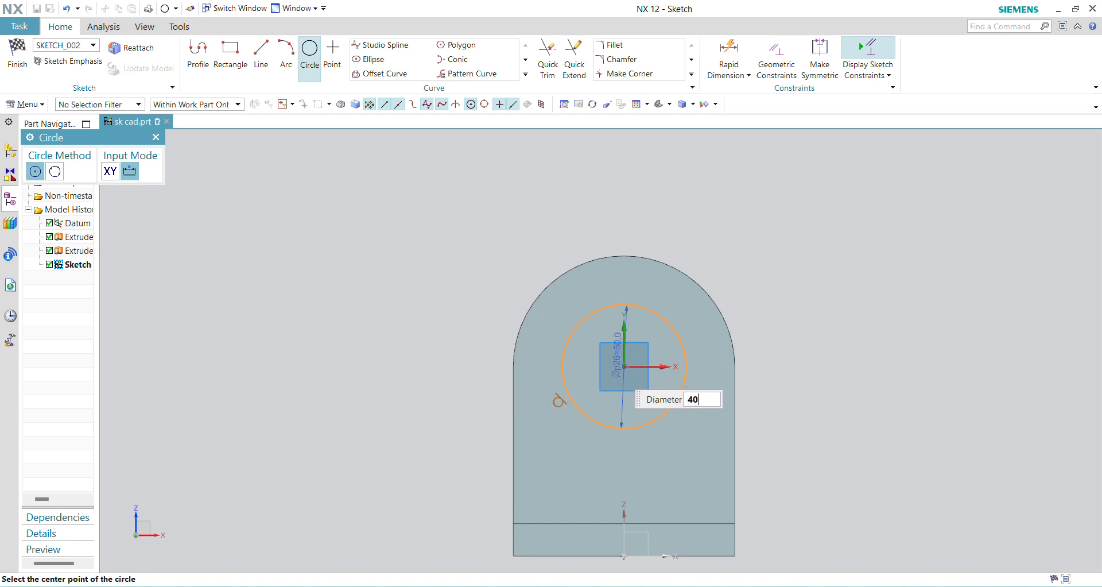
click(624, 366)
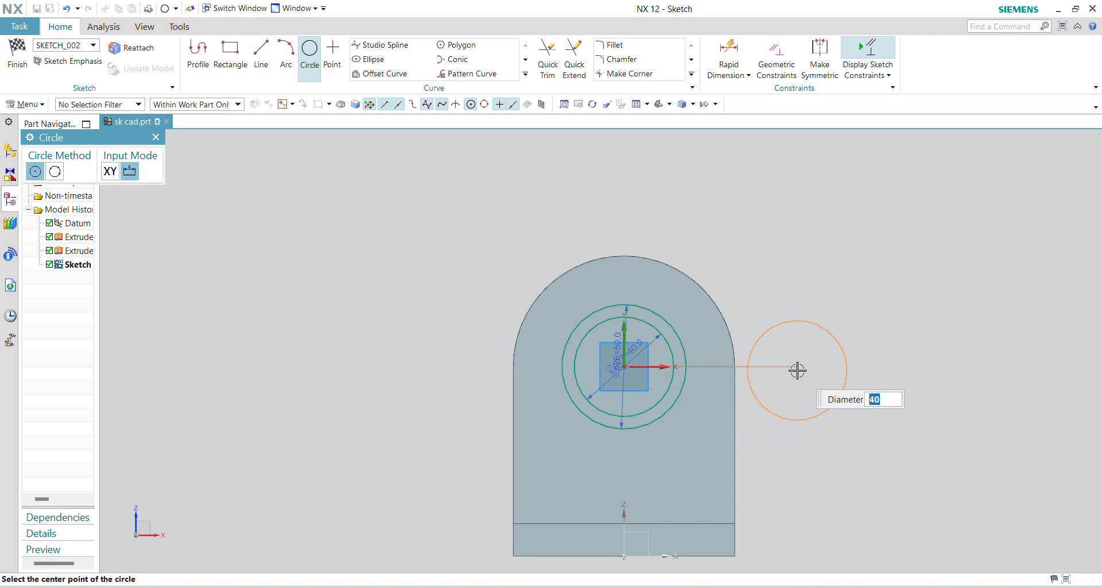
key(Escape)
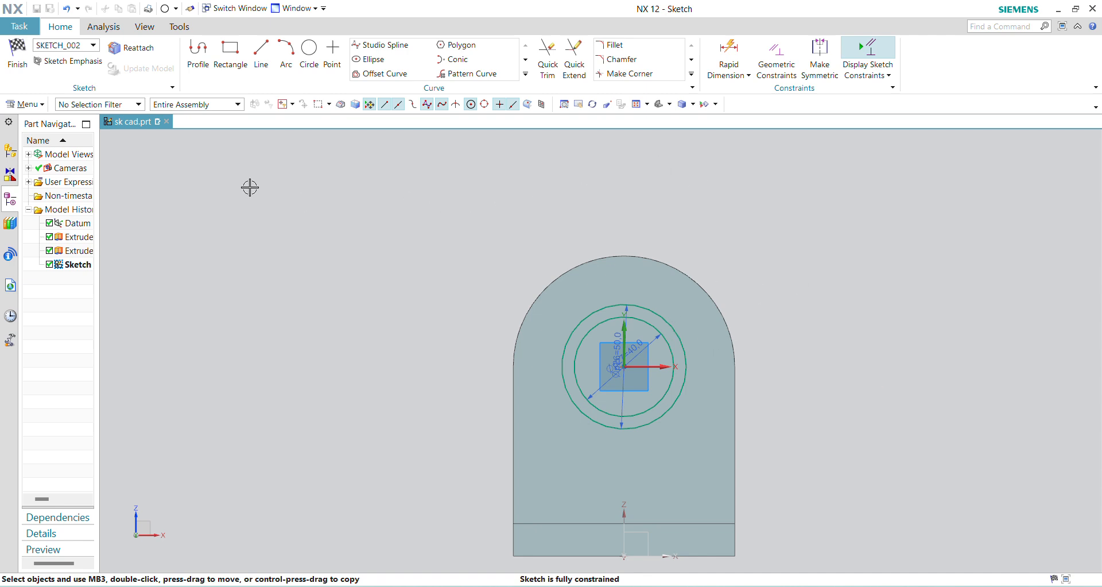
- Finish the sketch and extrude the ring between the two circles 38 mm from the upright plate, using Boolean Unite
key(Home)
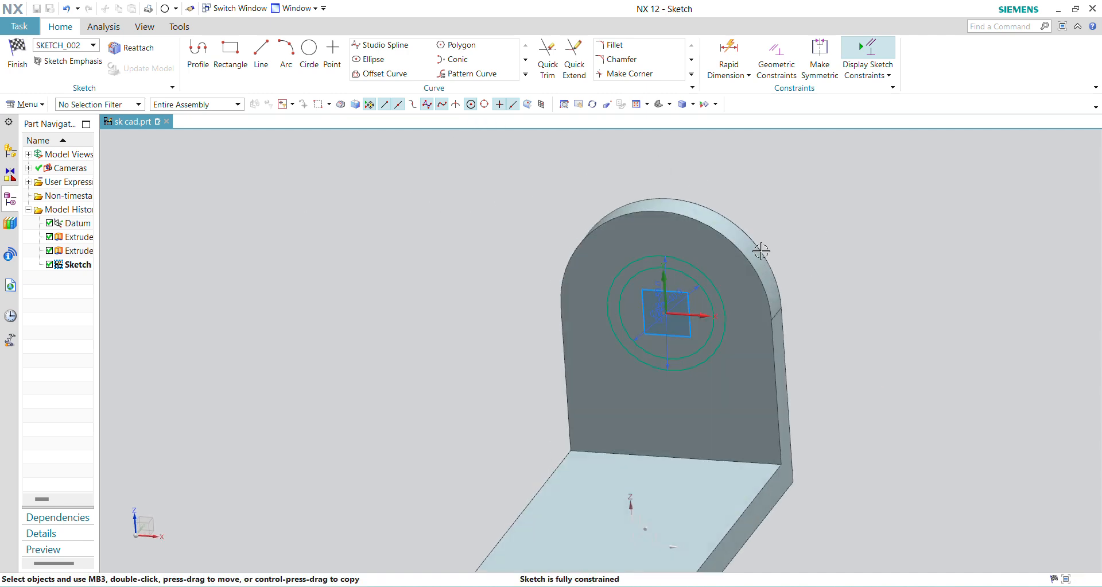
click(18, 57)
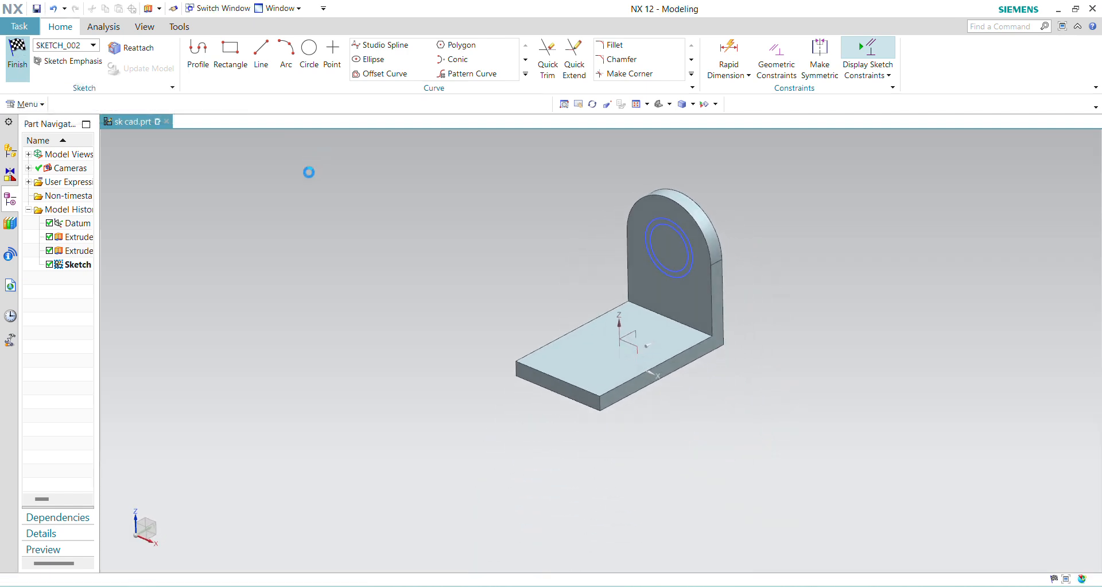
key(x)
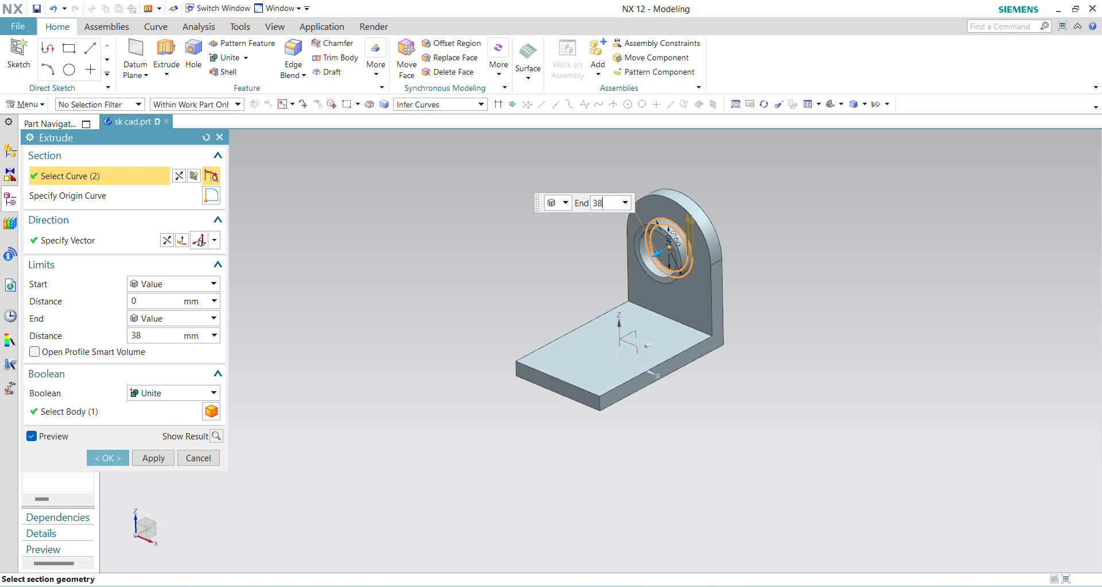
key(Return)
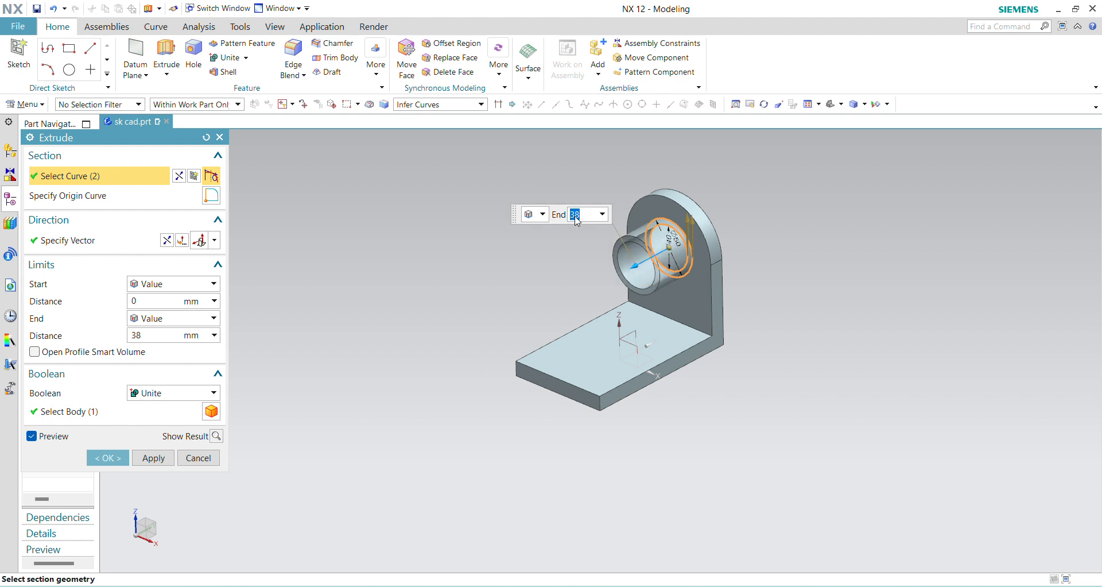
middle_click(539, 278)
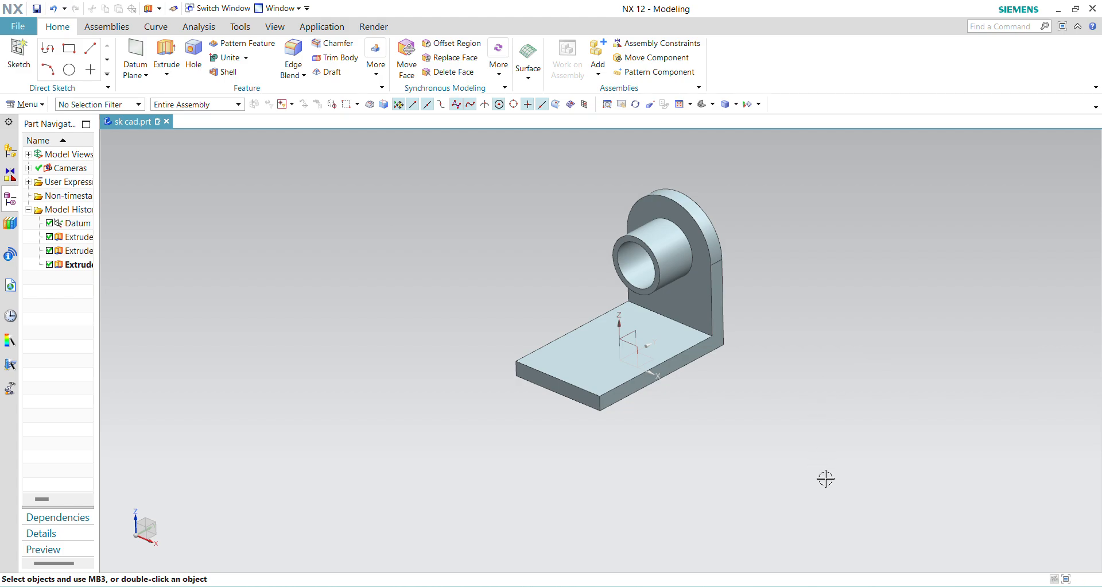
- Check the EX 08.JPG drawing, then start a Rib with its section sketch on the datum coordinate system's YZ plane
click(774, 586)
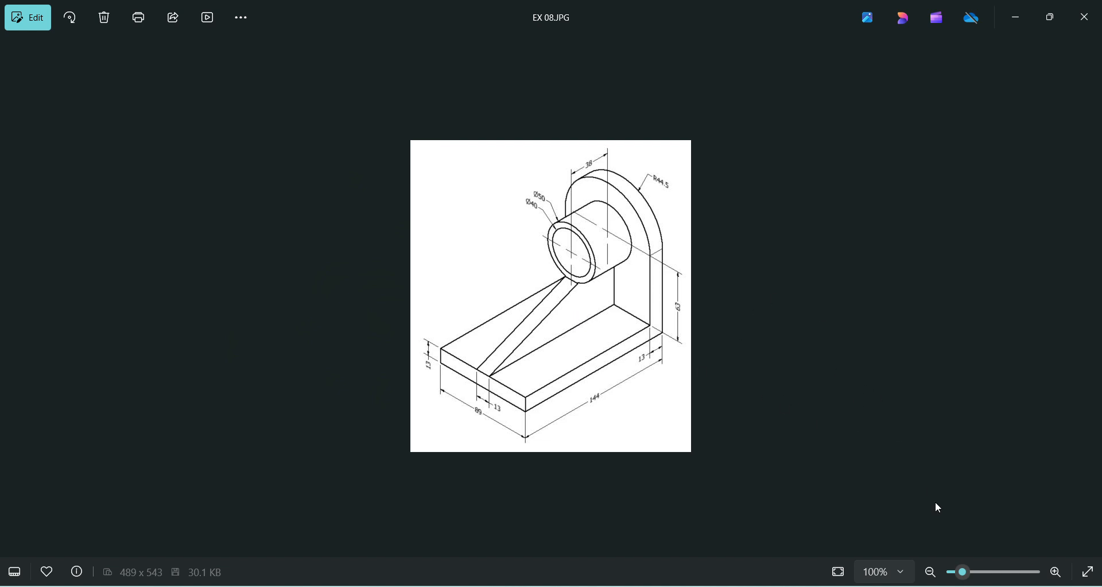
click(775, 584)
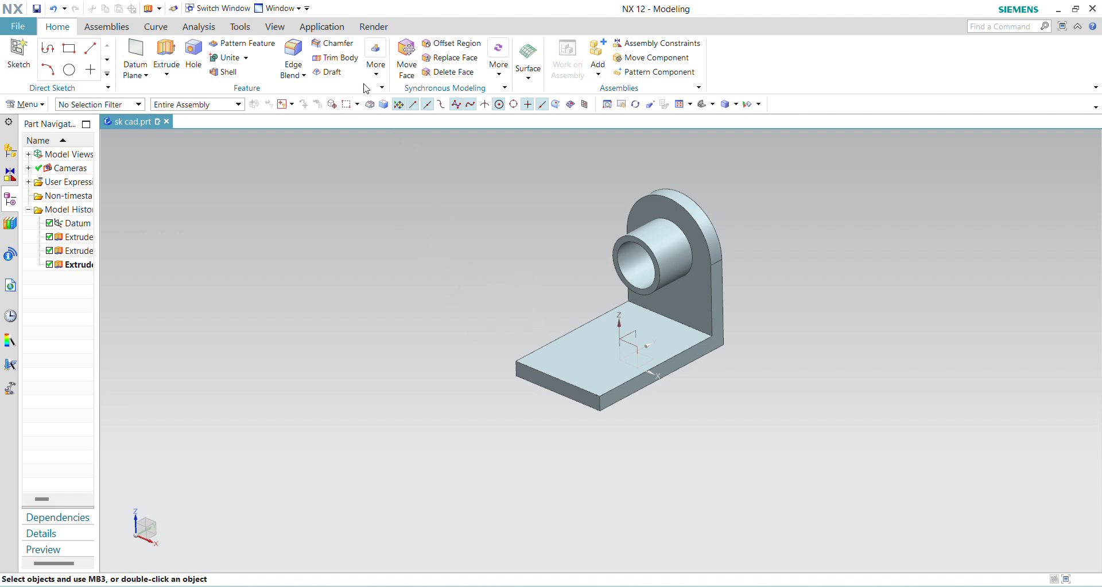
click(376, 61)
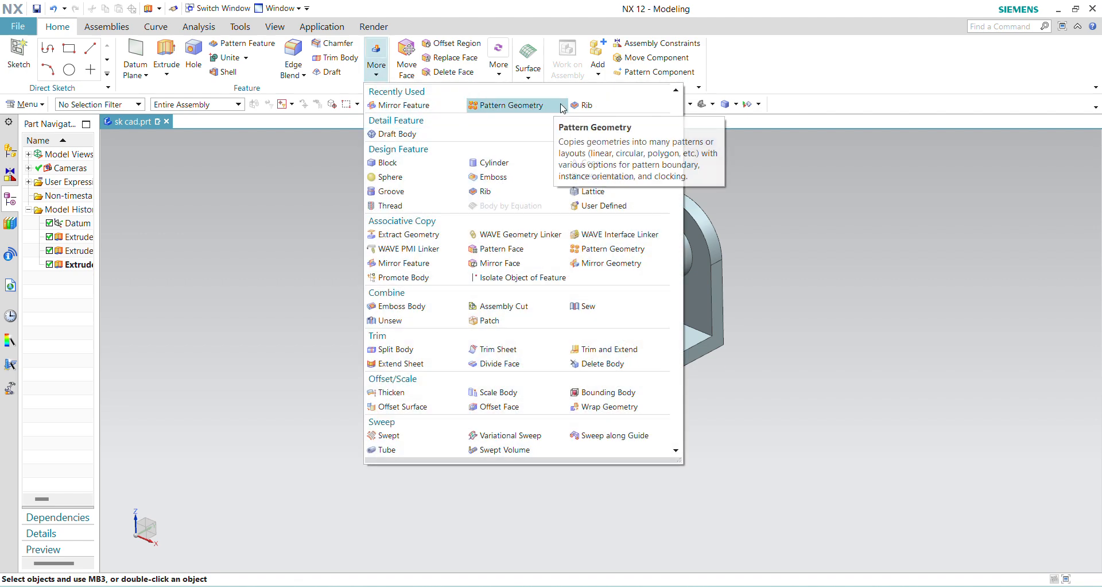
click(585, 105)
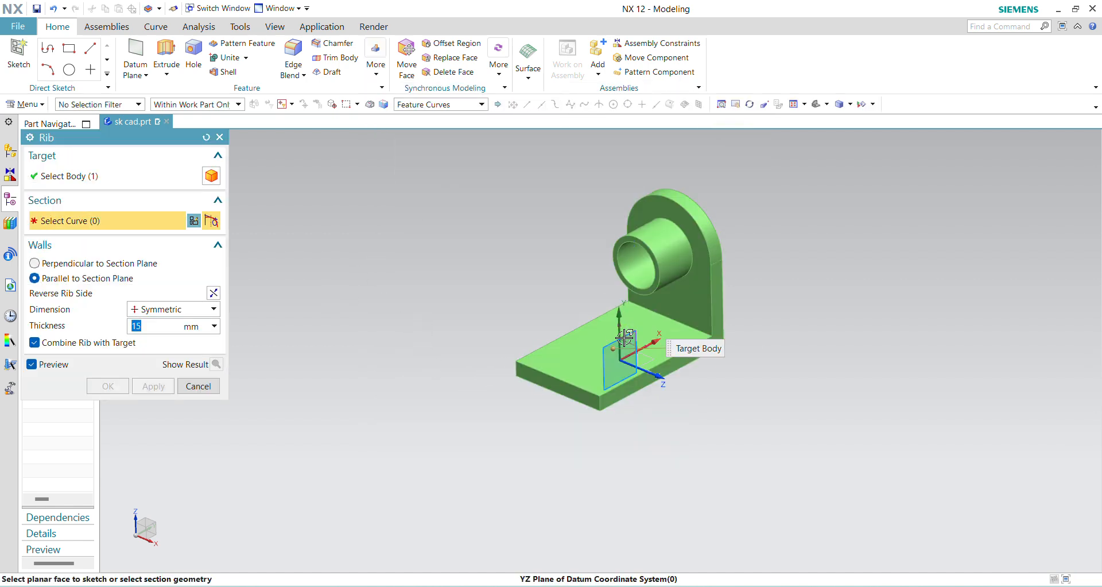
click(624, 338)
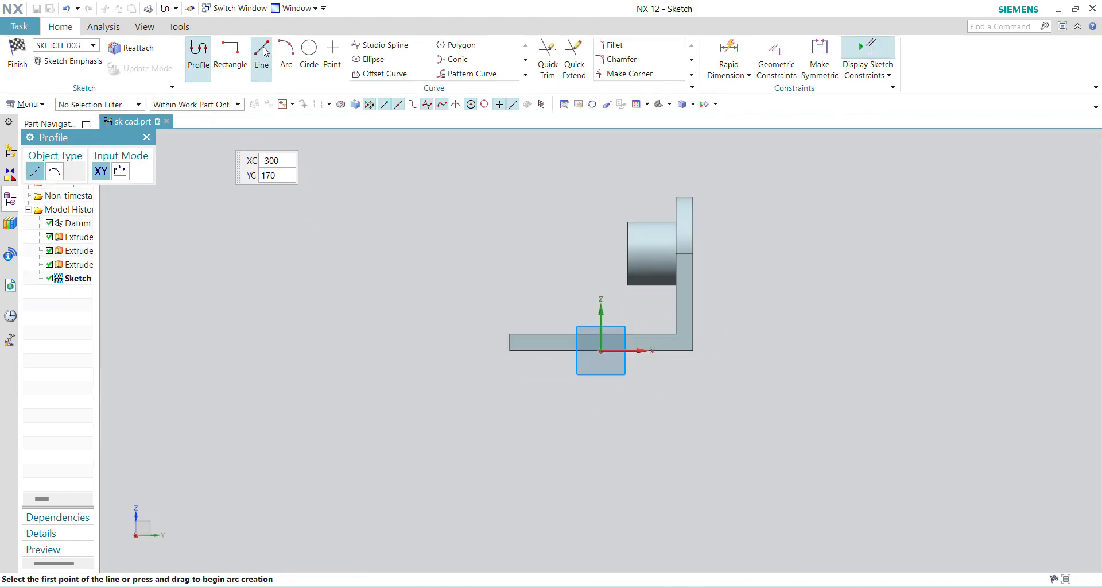
- Sketch a sloping line from the base plate's front upper corner to the lowest point of the boss's front face
click(263, 51)
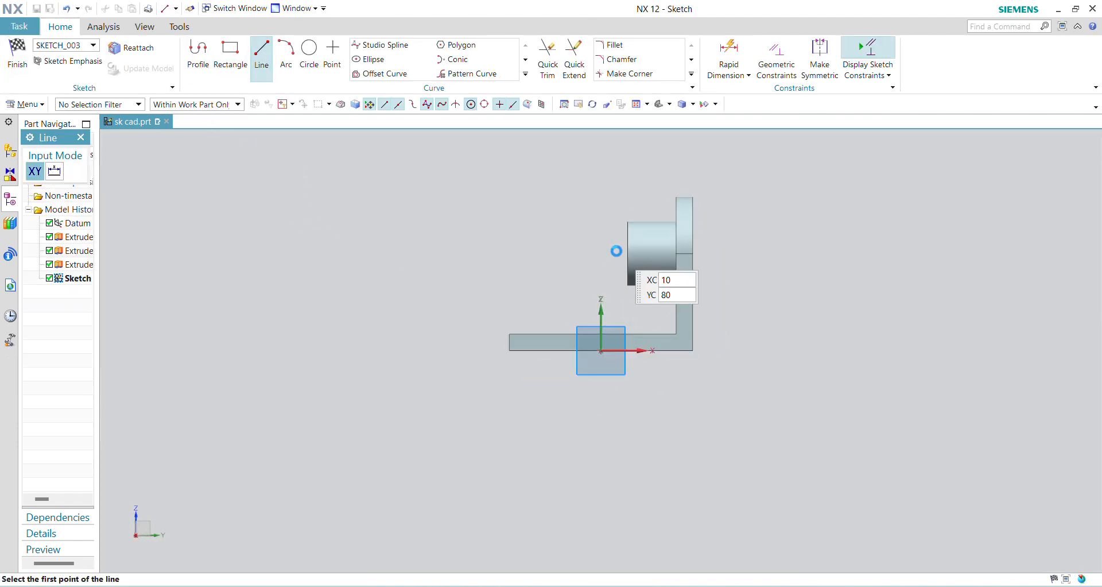
click(520, 326)
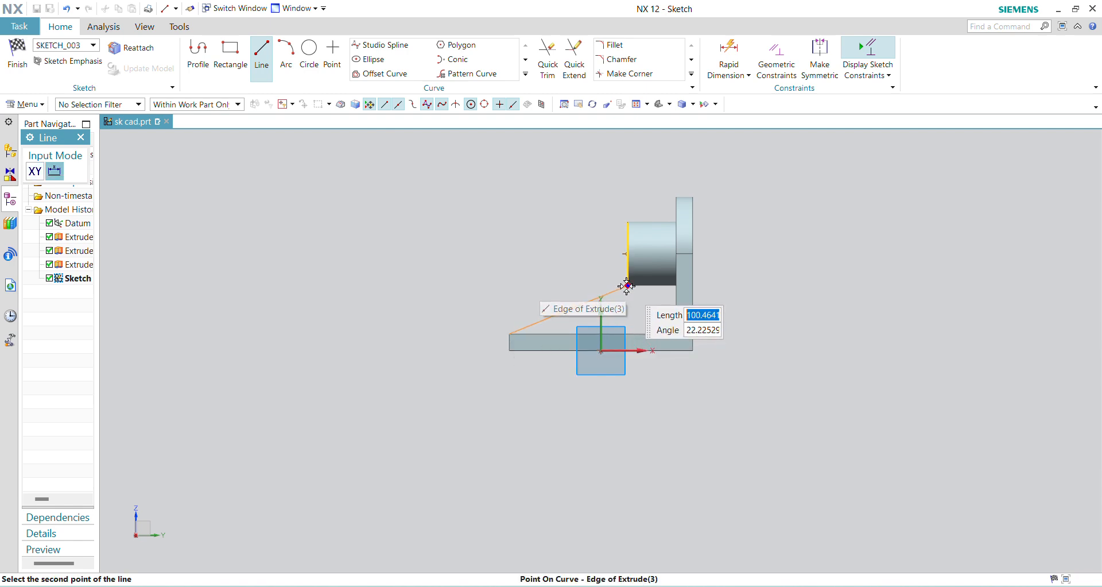
click(627, 286)
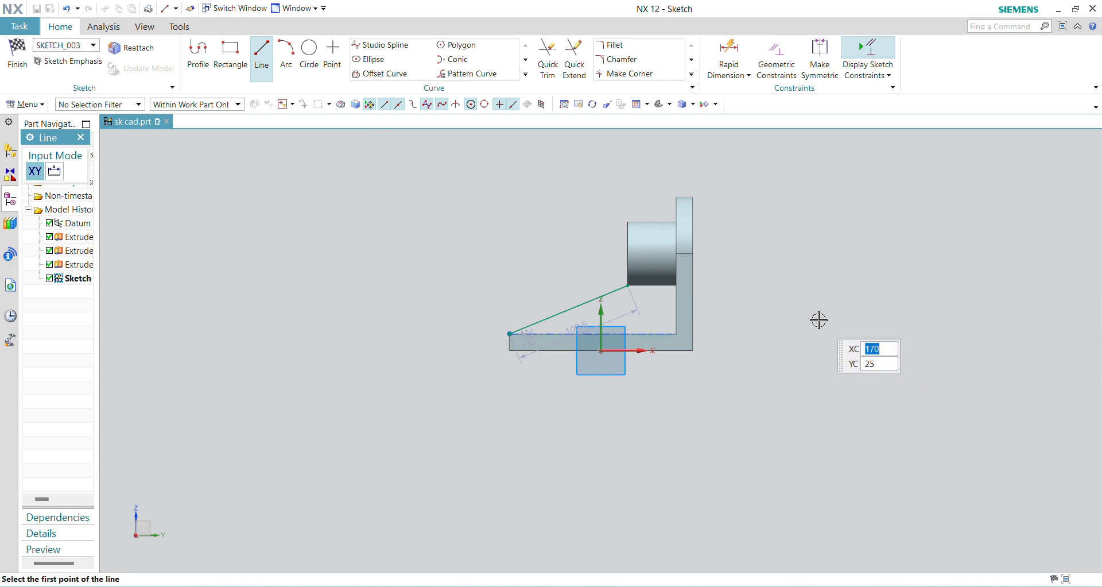
key(Escape)
- Finish the sketch and create the rib parallel to the section plane, 13 mm thick, symmetric and combined with the target
click(18, 55)
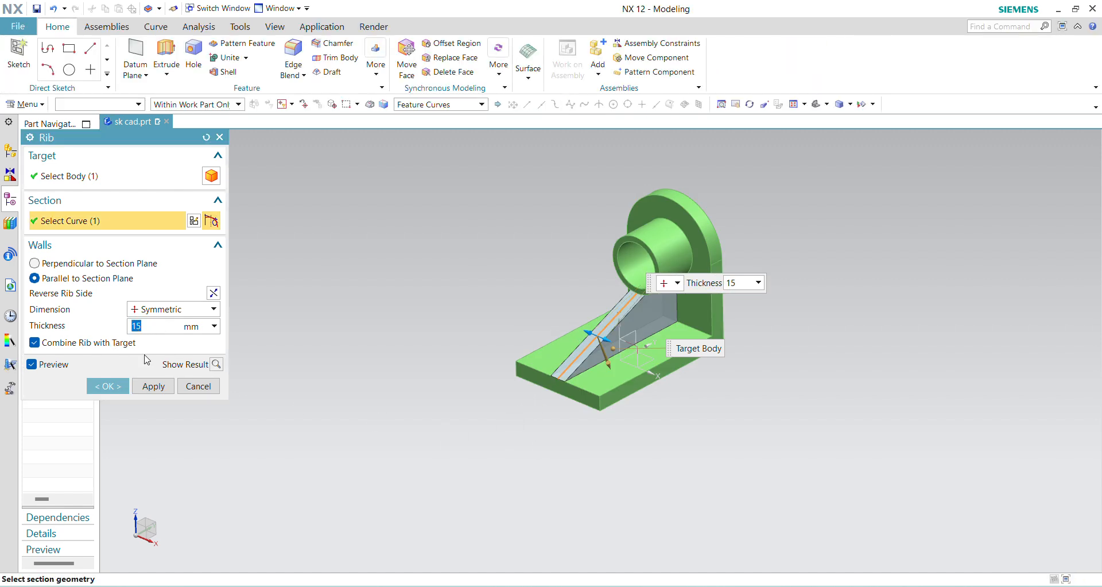
key(Return)
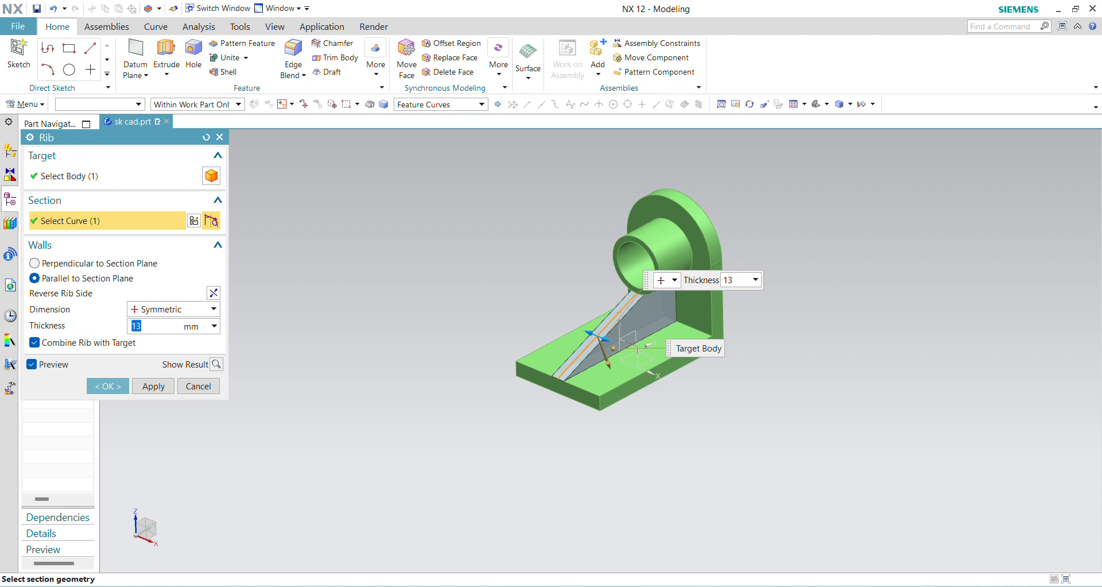
click(108, 386)
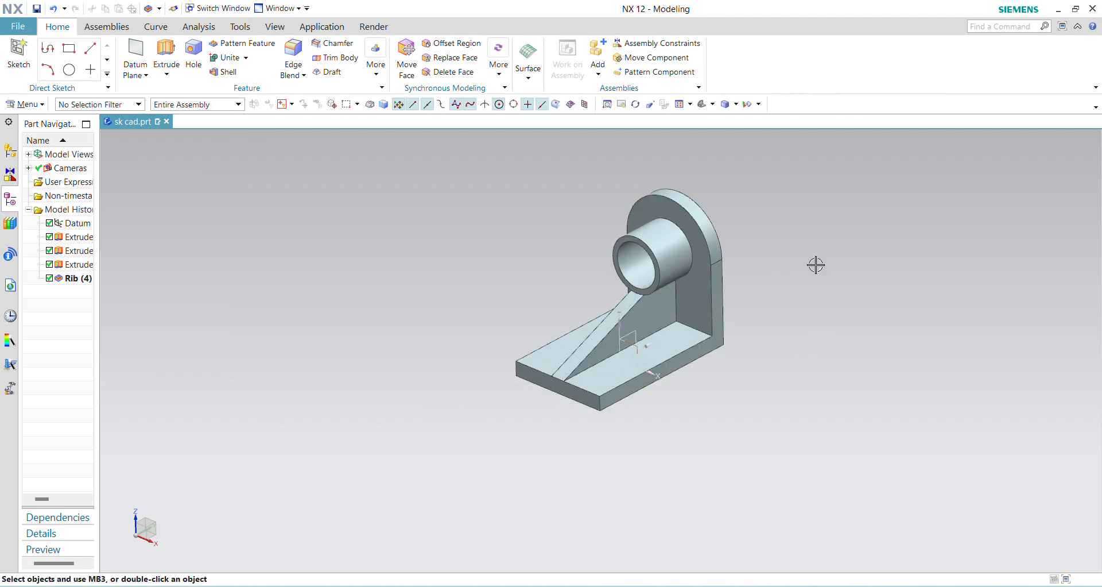
- Compare the bracket with the EX 08.JPG drawing and examine its boss, rib and plates from several angles
click(775, 523)
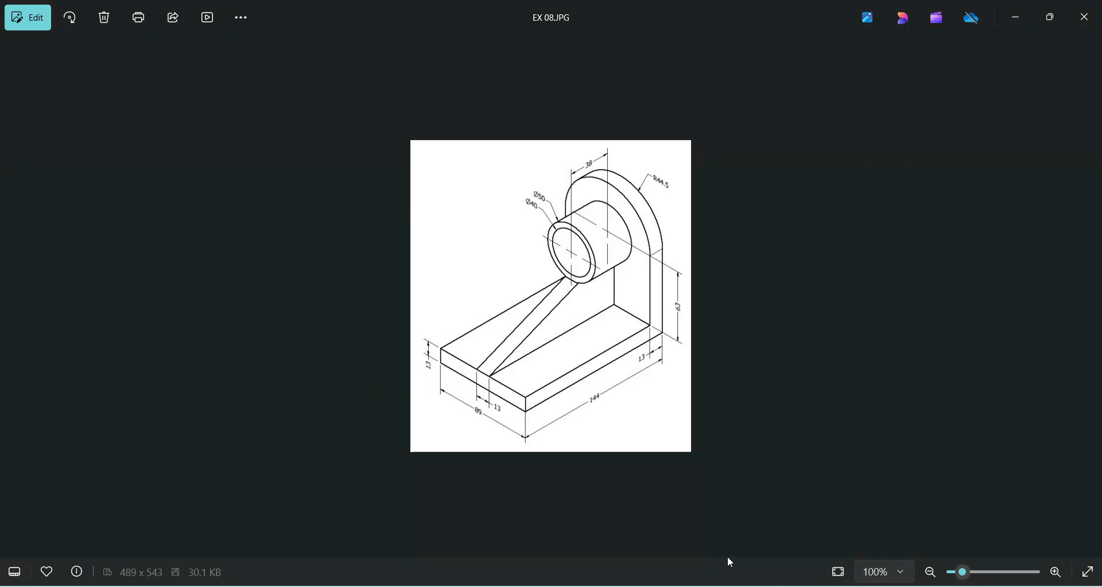
mouse_move(740, 581)
click(741, 517)
mouse_move(741, 419)
middle_down()
mouse_move(770, 418)
mouse_move(748, 431)
middle_up()
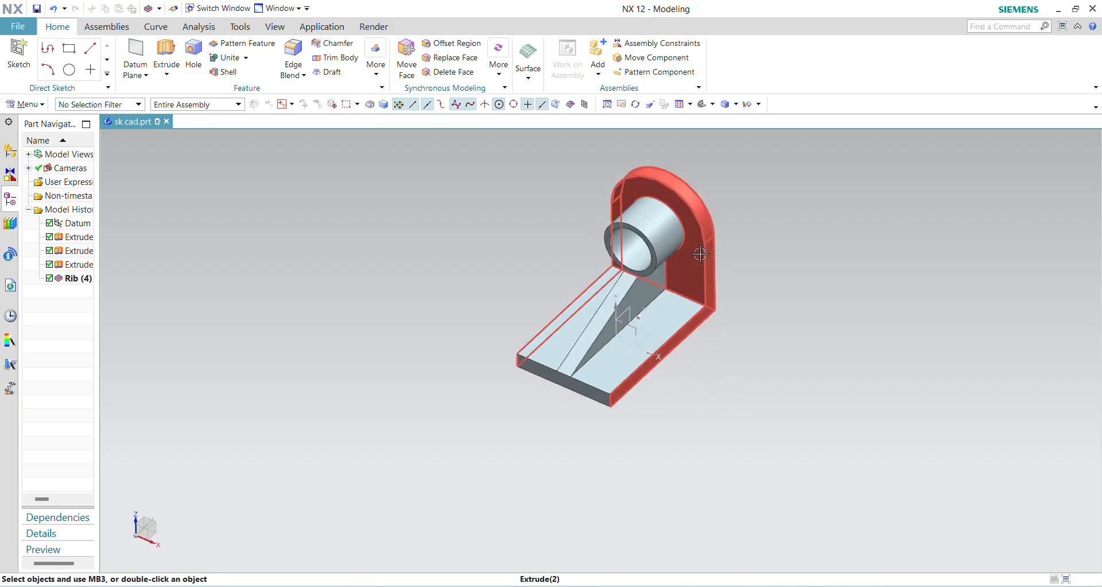
middle_drag(700, 254, 664, 298)
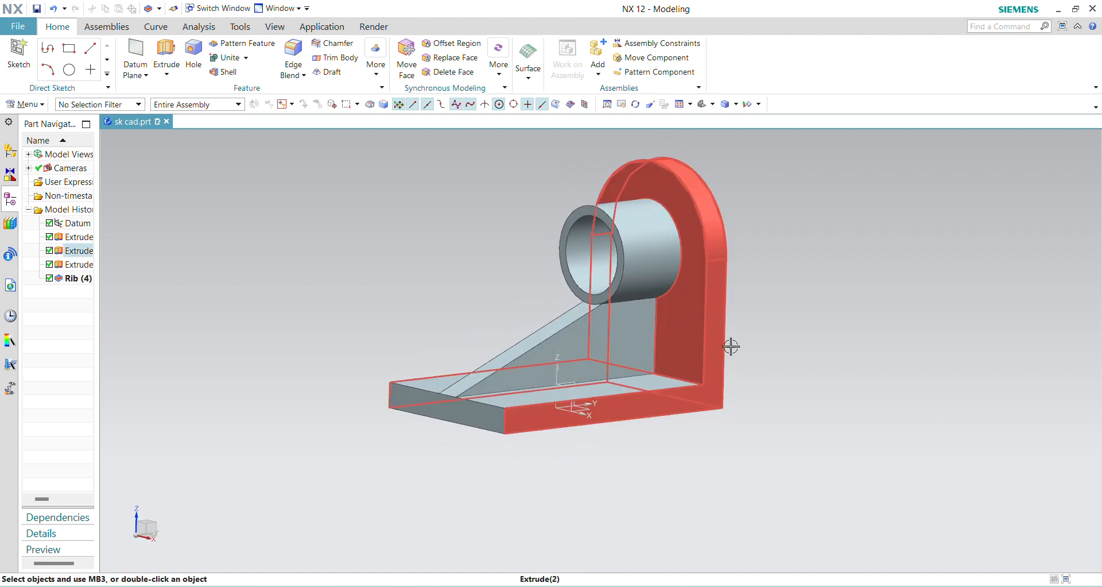
middle_drag(760, 321, 768, 334)
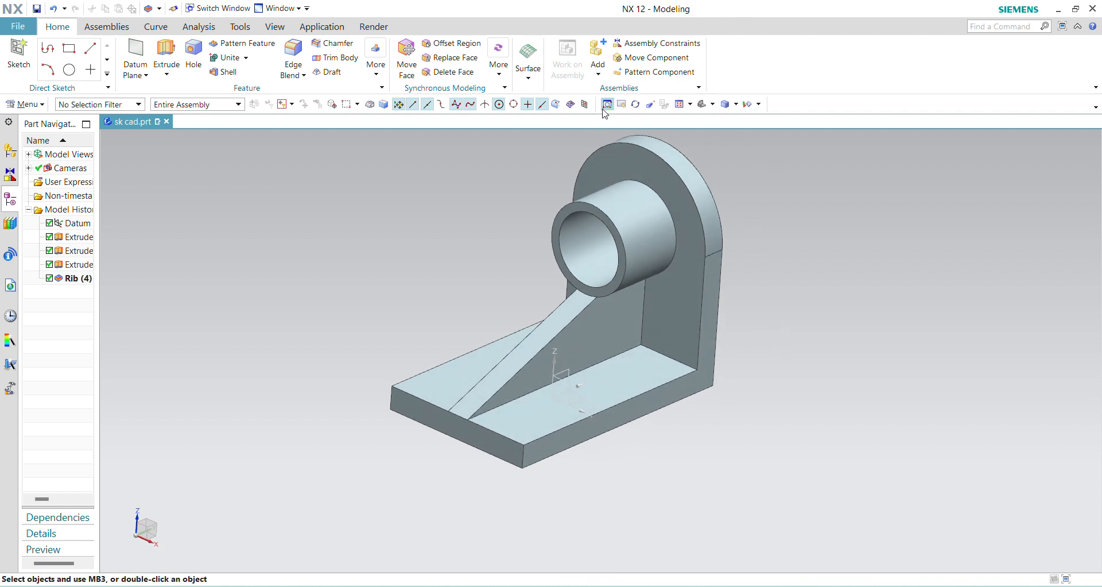
scroll(603, 134, up, 3)
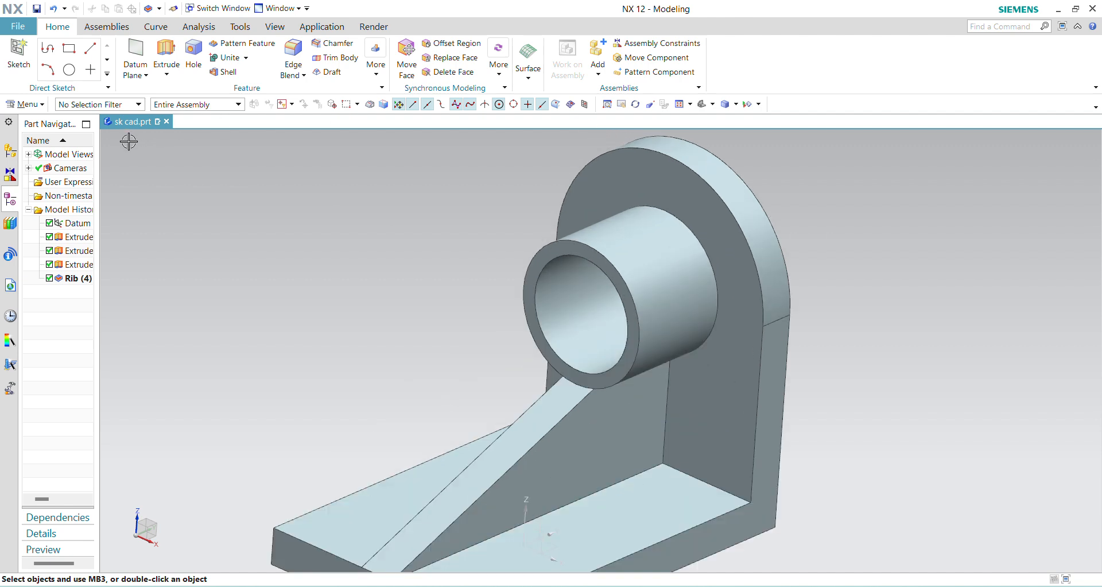
- Assign the library material Aluminum_6061 to the bracket's solid body
click(42, 106)
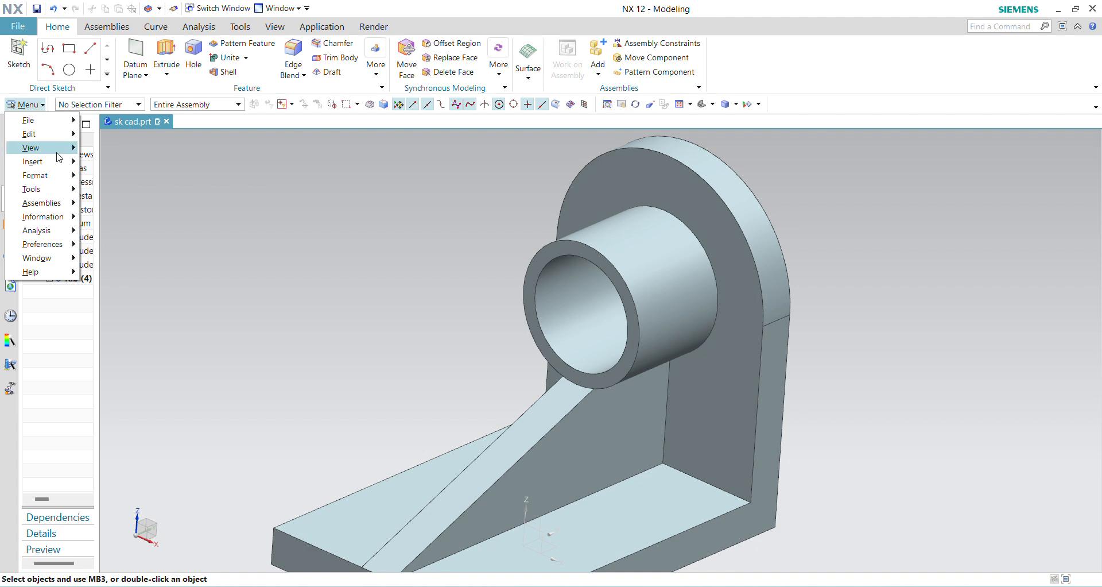
mouse_move(62, 191)
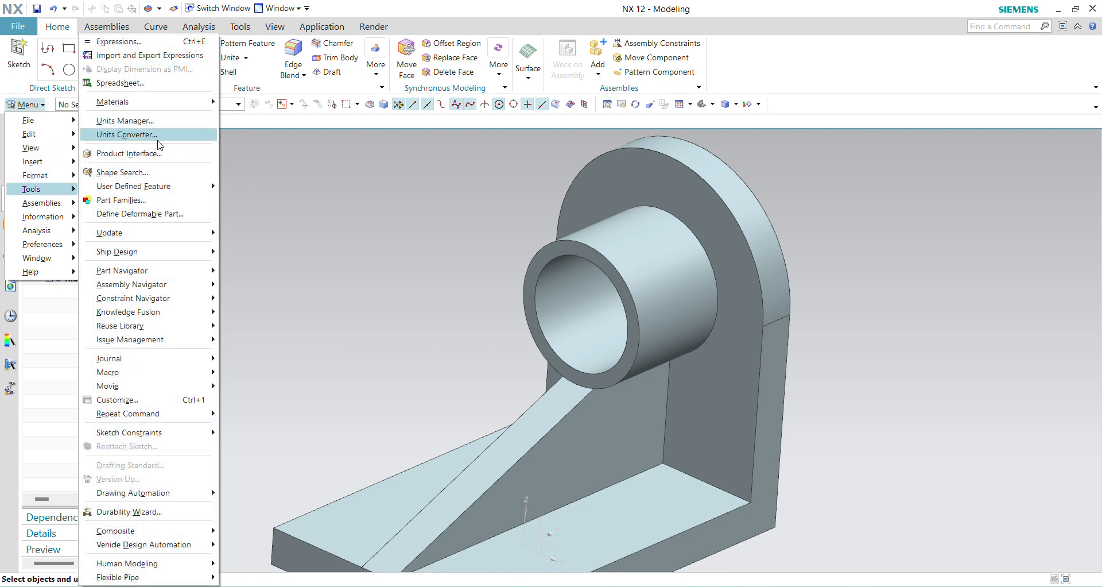
mouse_move(206, 104)
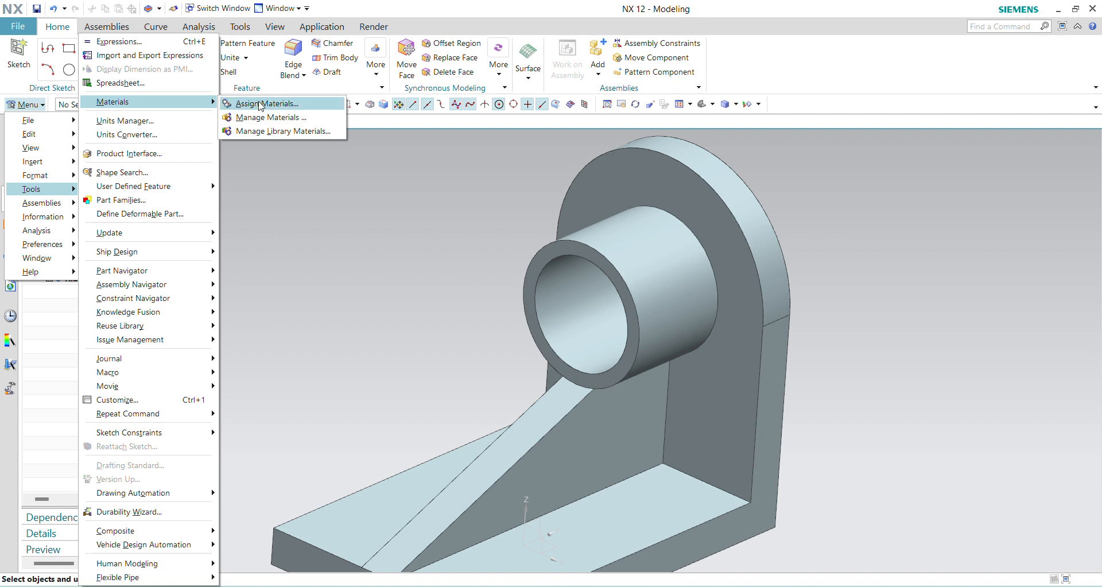
click(287, 104)
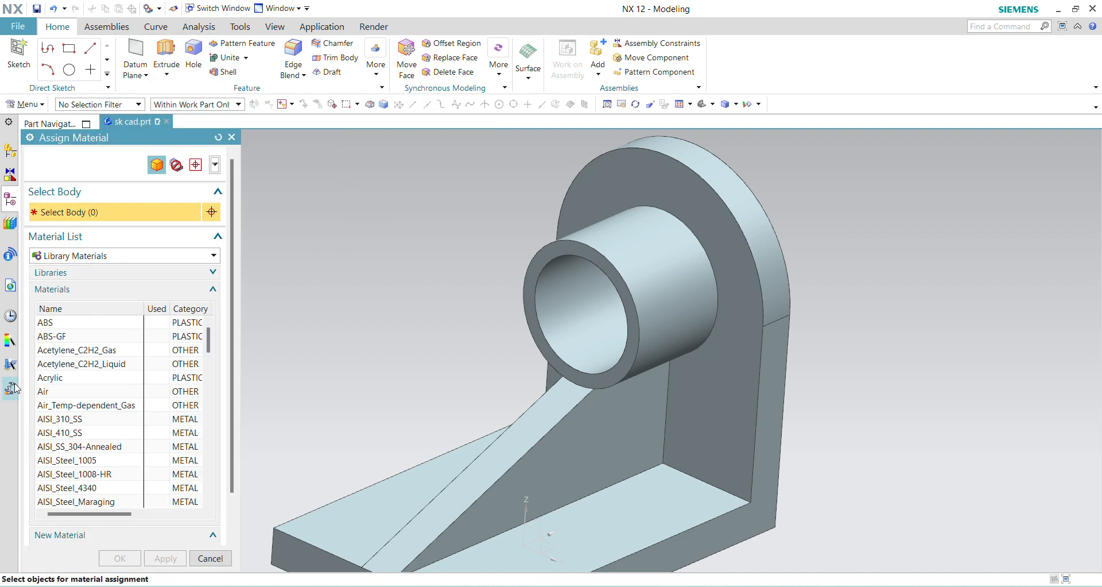
scroll(95, 416, down, 10)
scroll(103, 427, up, 3)
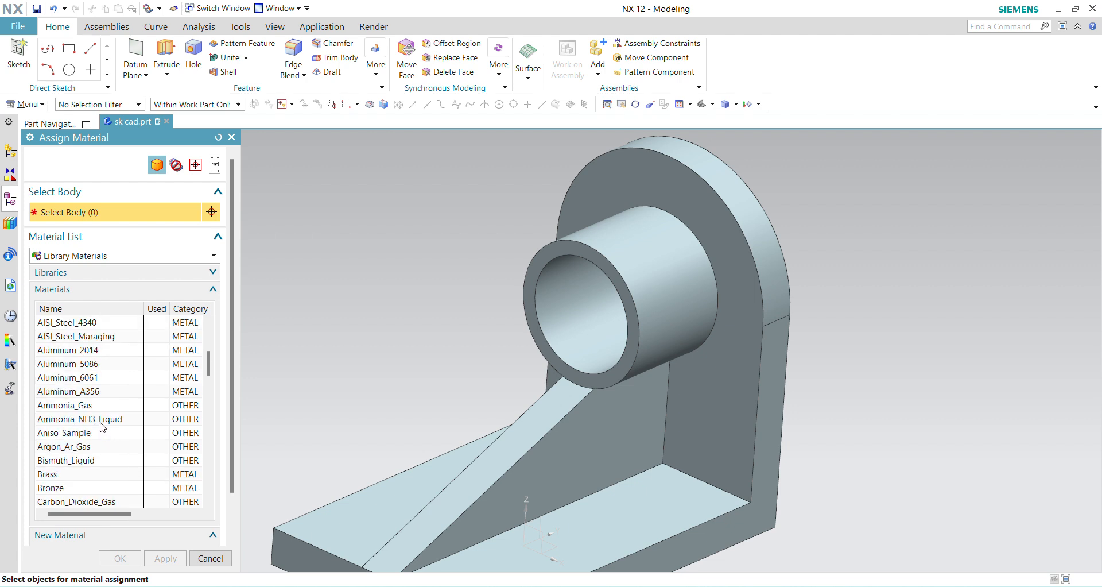
scroll(103, 425, up, 1)
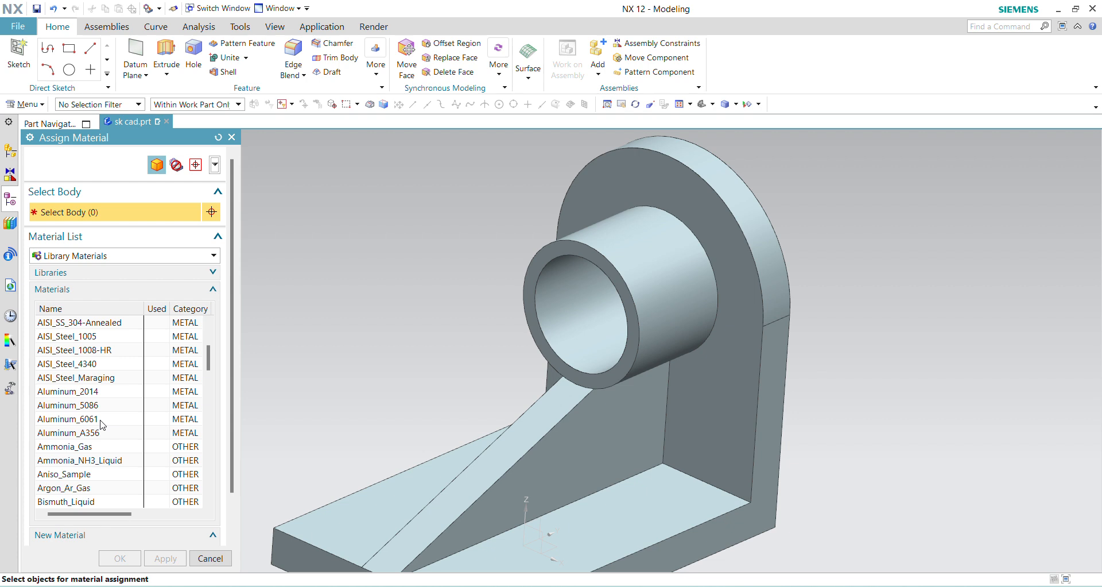
scroll(102, 425, up, 3)
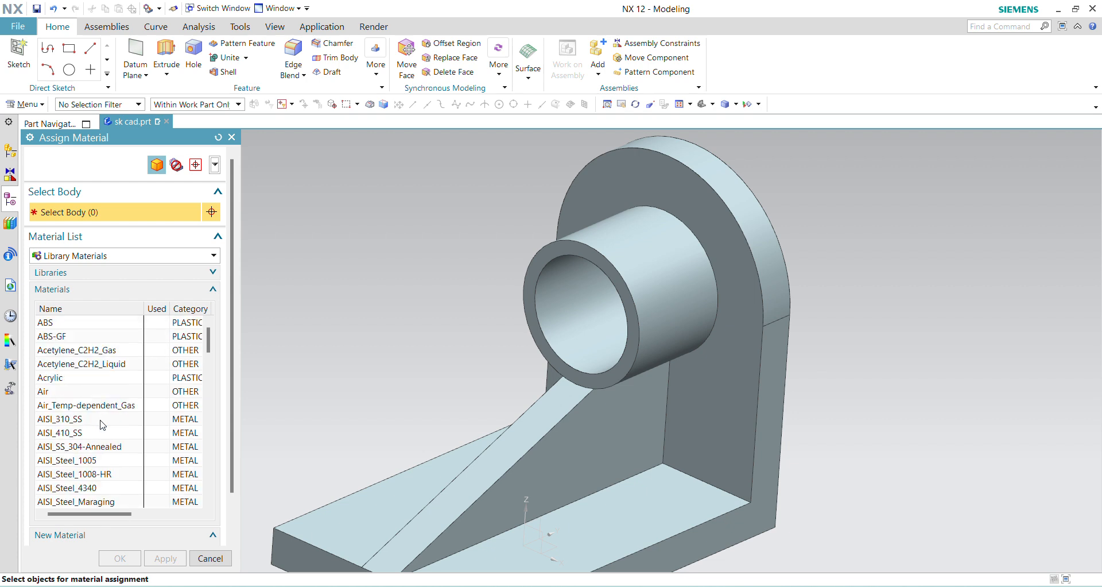
scroll(95, 393, down, 4)
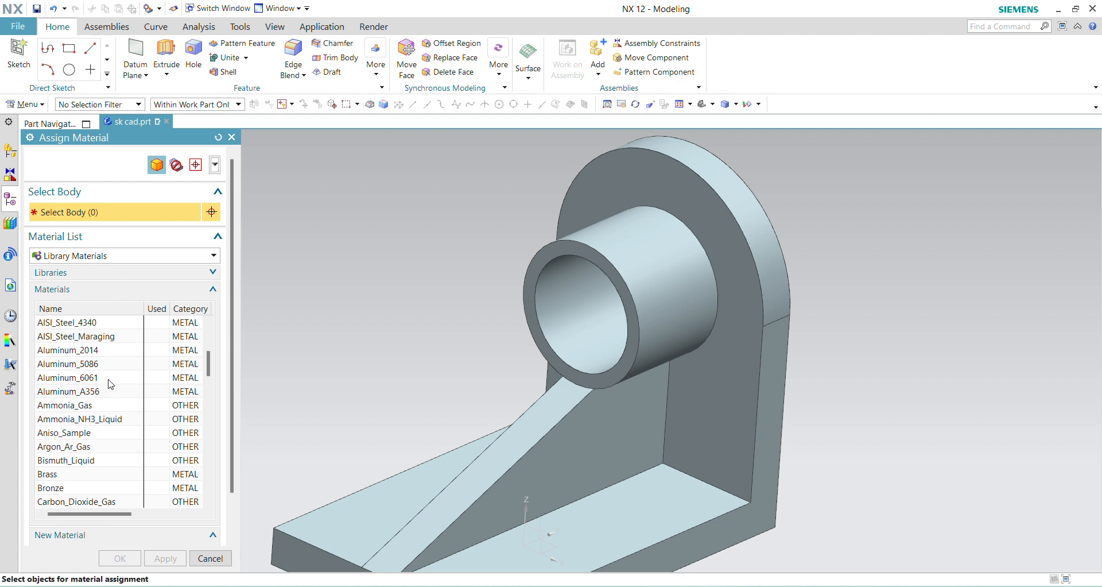
click(109, 380)
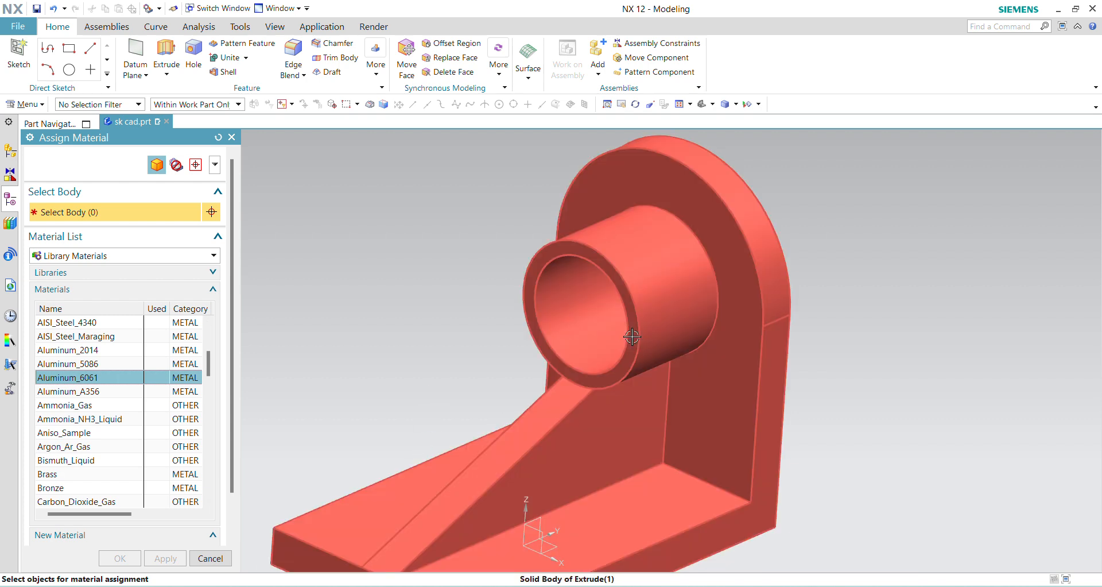
click(611, 337)
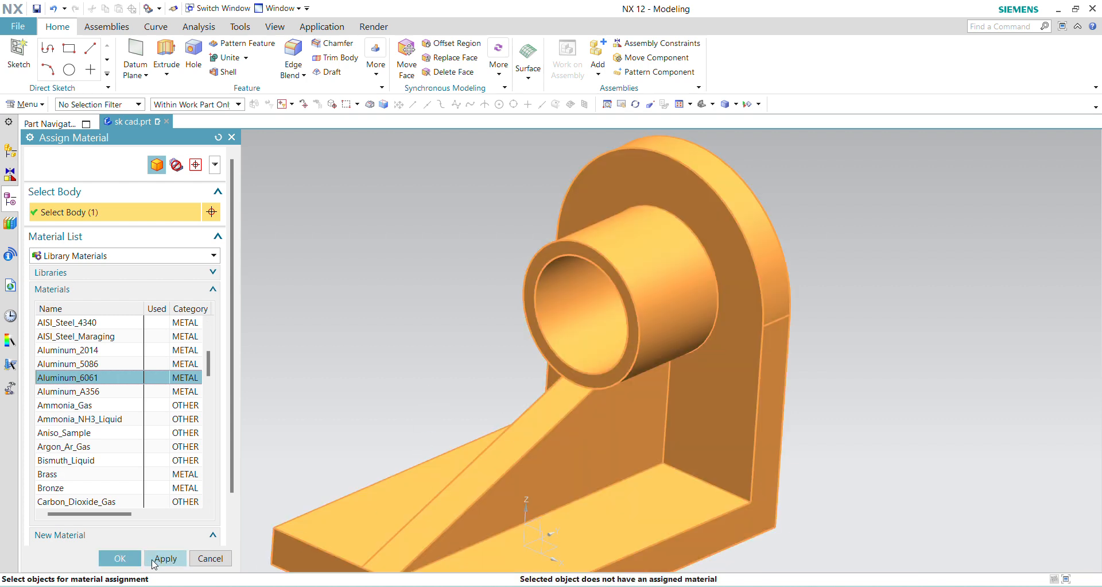
click(120, 558)
- Set the display colour of the bracket's solid body to Medium Cornflower from the Vibrant palette
scroll(517, 328, up, 3)
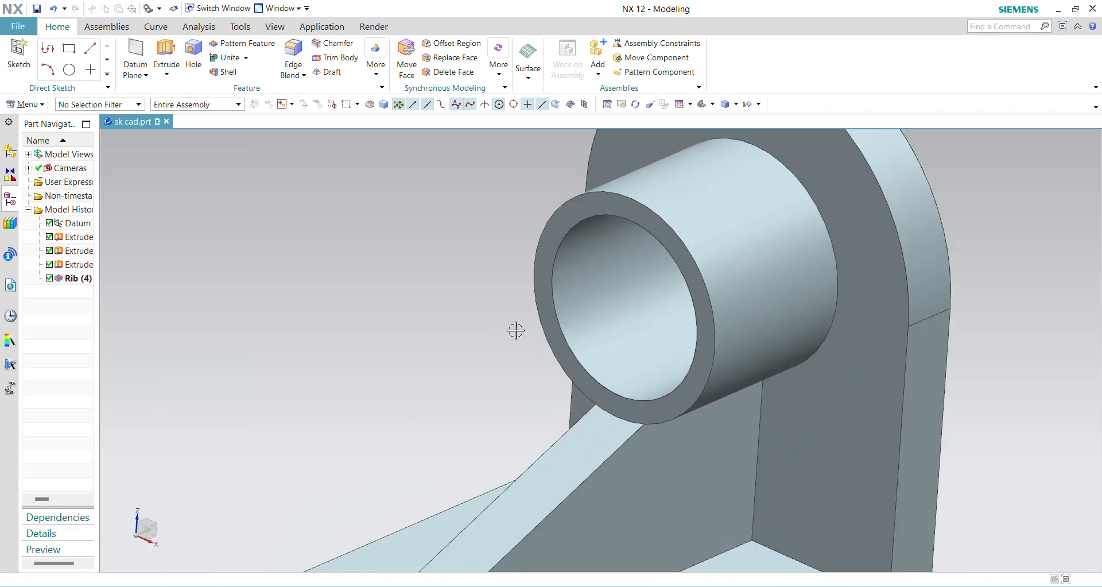
scroll(546, 348, down, 3)
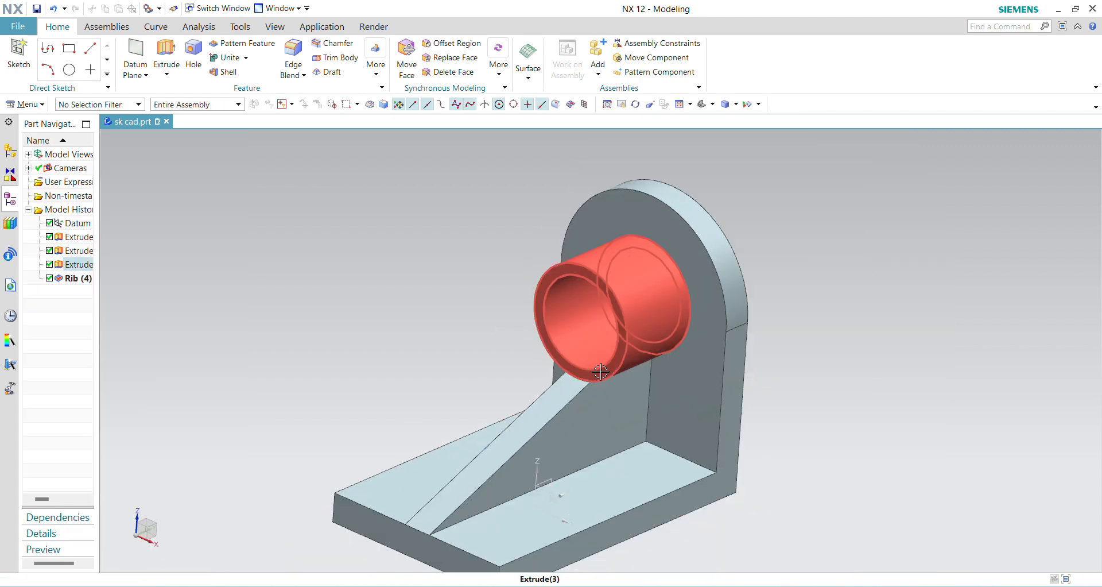
click(34, 104)
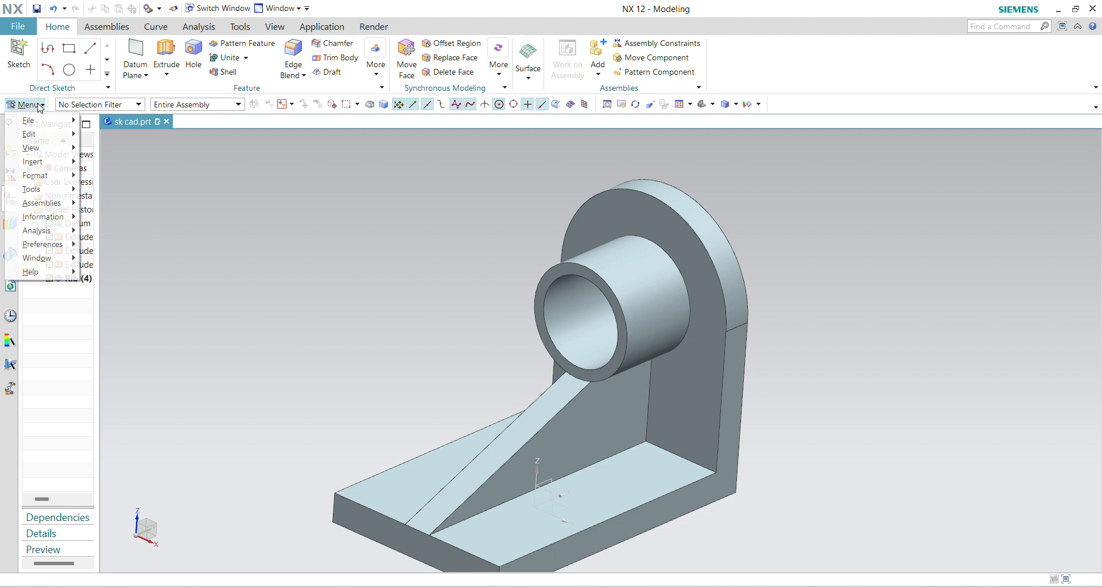
mouse_move(67, 135)
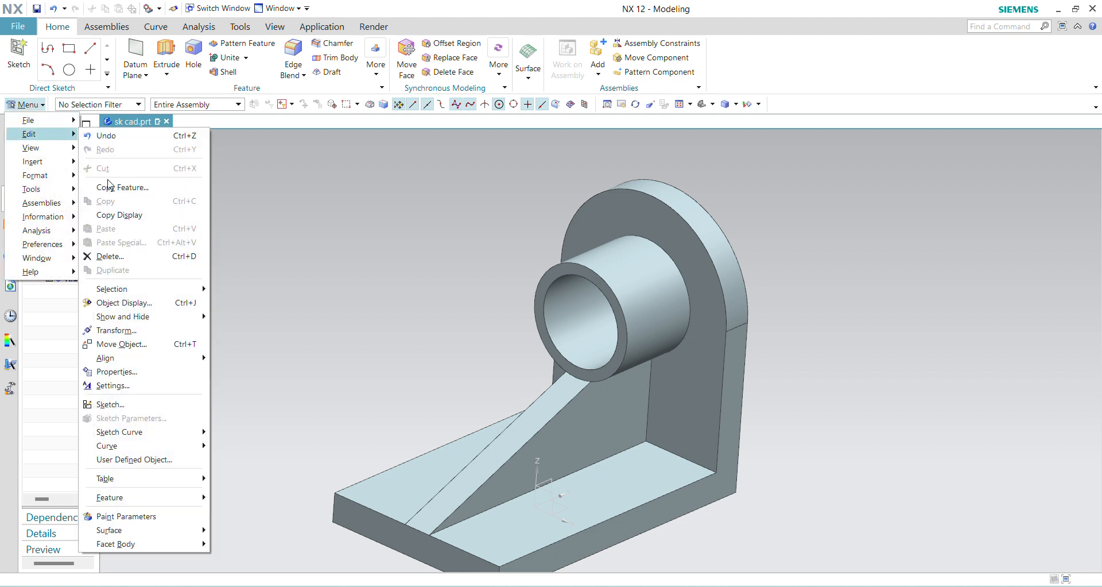
click(154, 306)
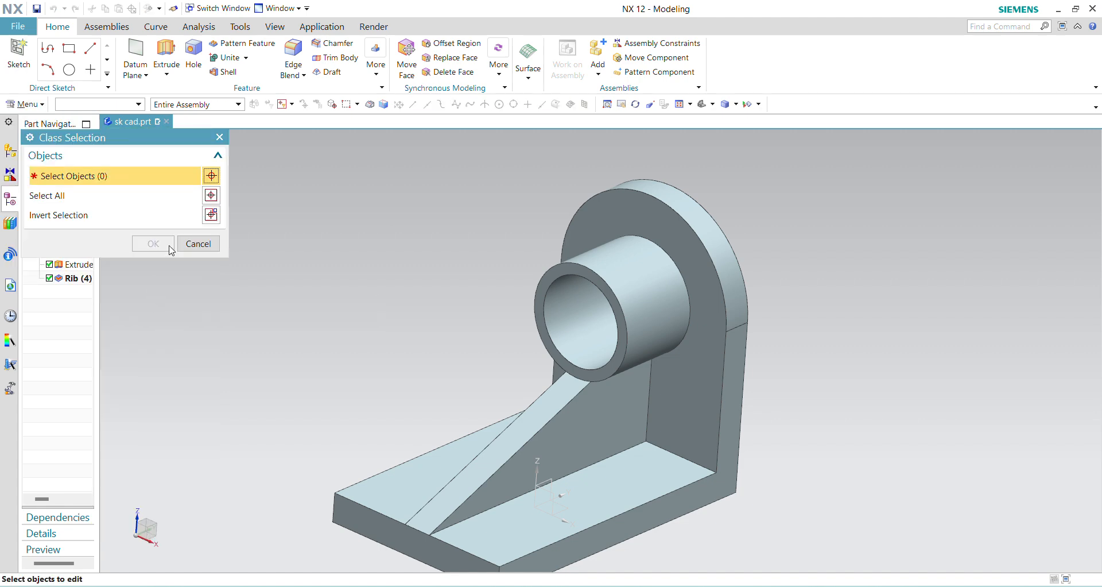
click(543, 344)
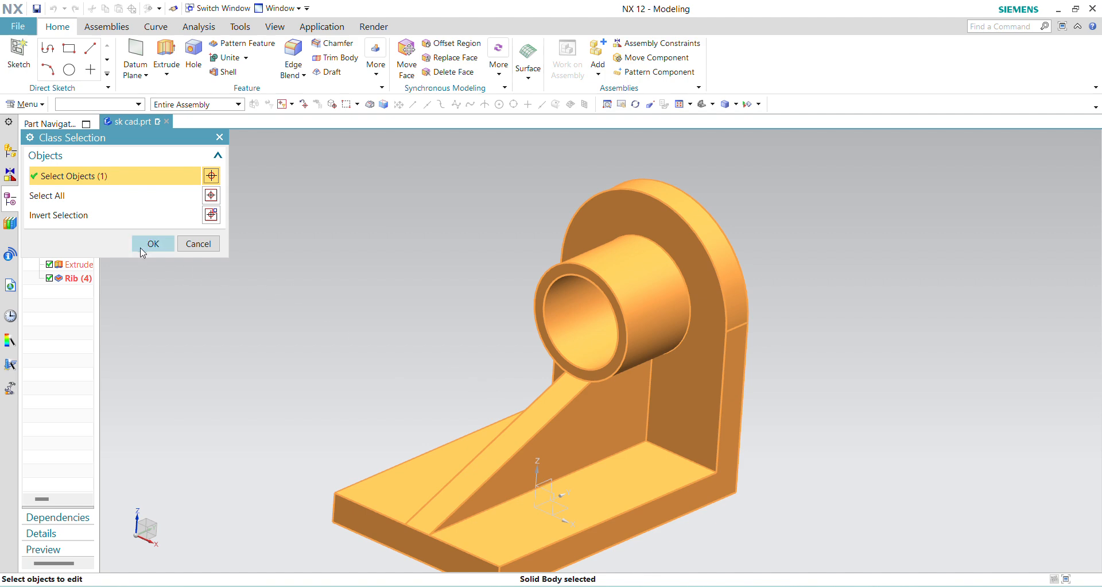
click(152, 243)
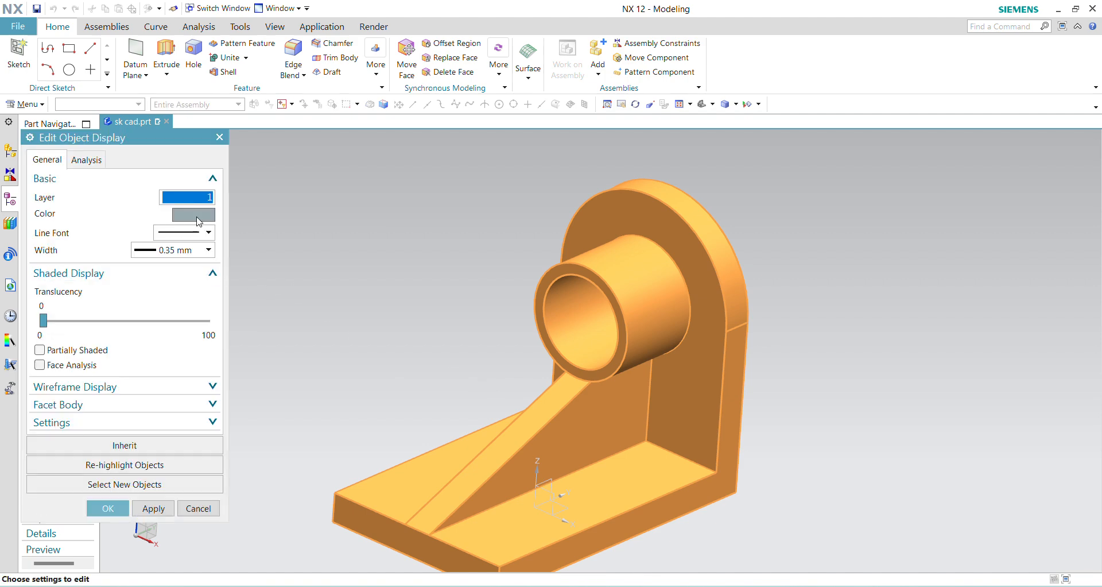
click(196, 217)
scroll(195, 415, down, 2)
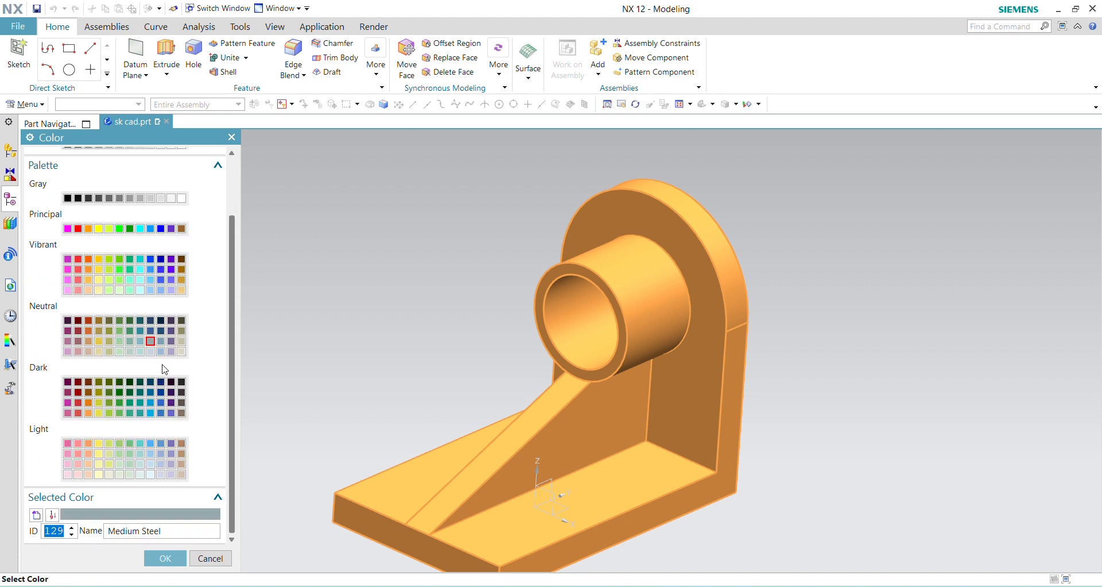
click(149, 281)
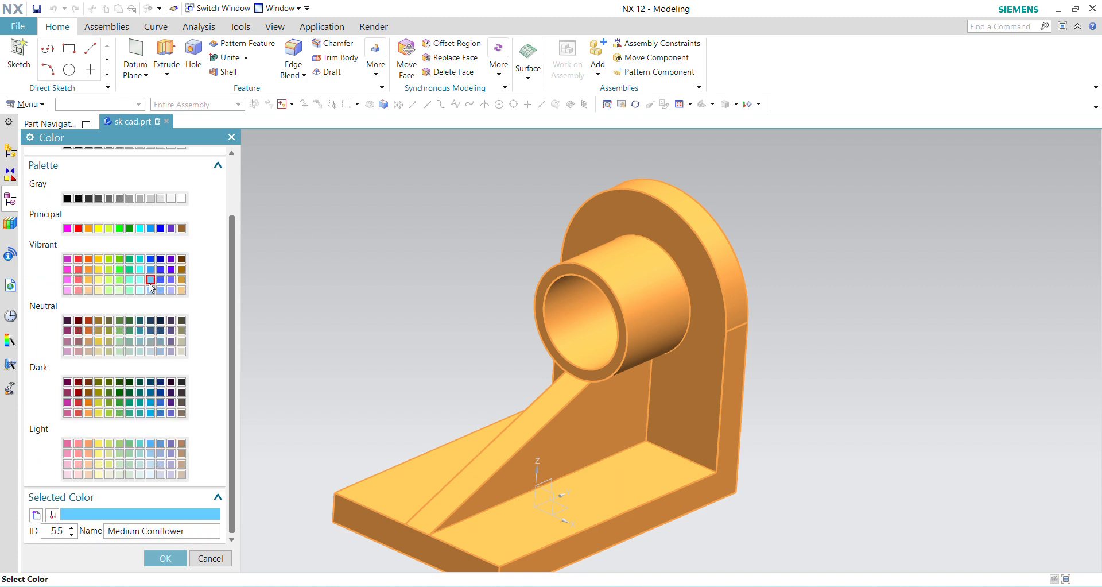
click(163, 558)
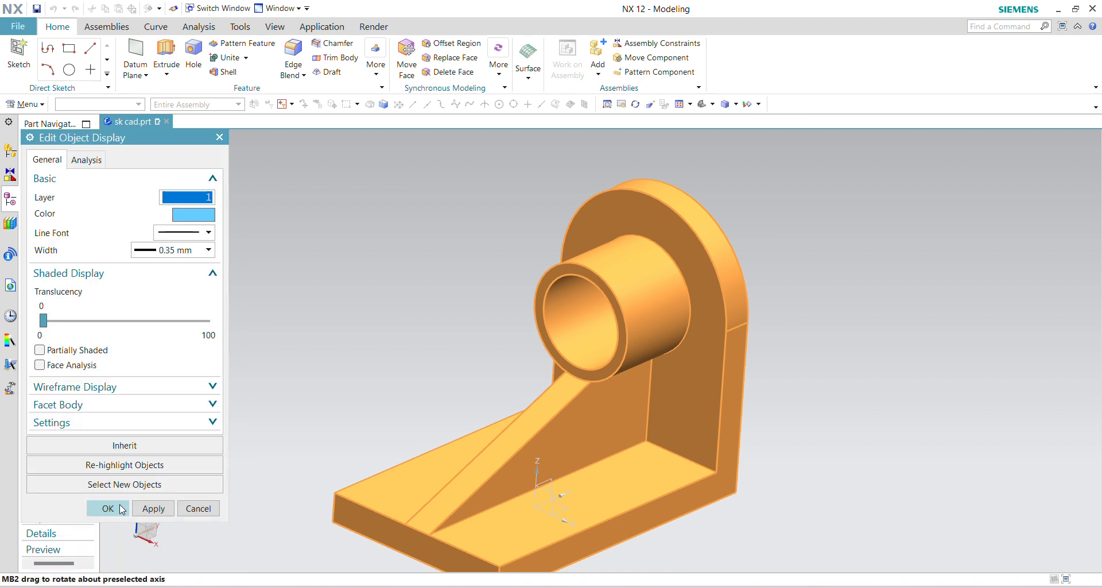
click(108, 508)
scroll(764, 399, up, 3)
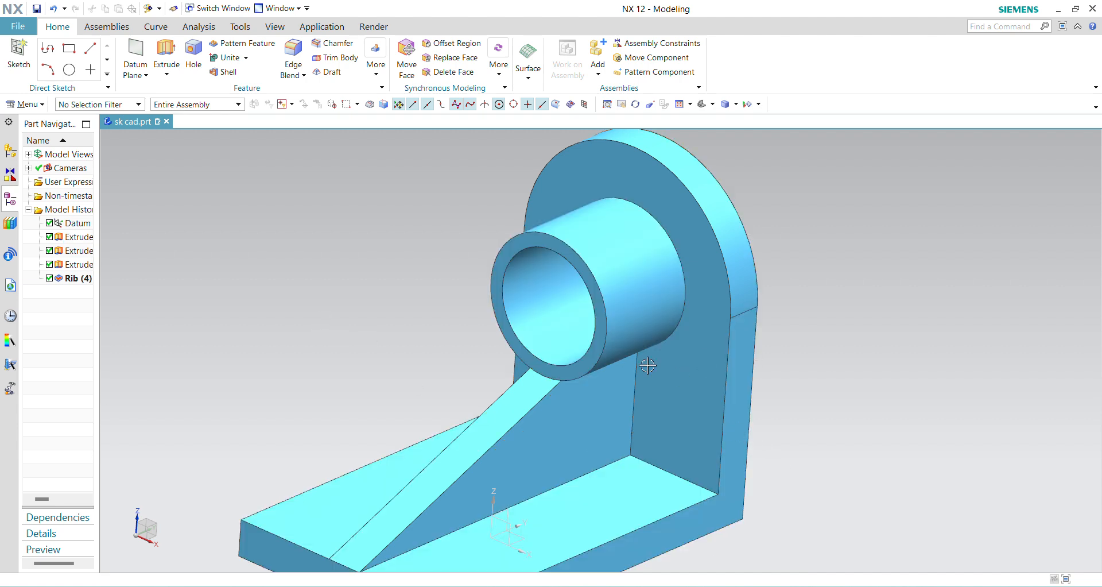
- Recolour the bracket's solid body with the tenth swatch, a pale blue, in the second row of the Light palette
click(24, 104)
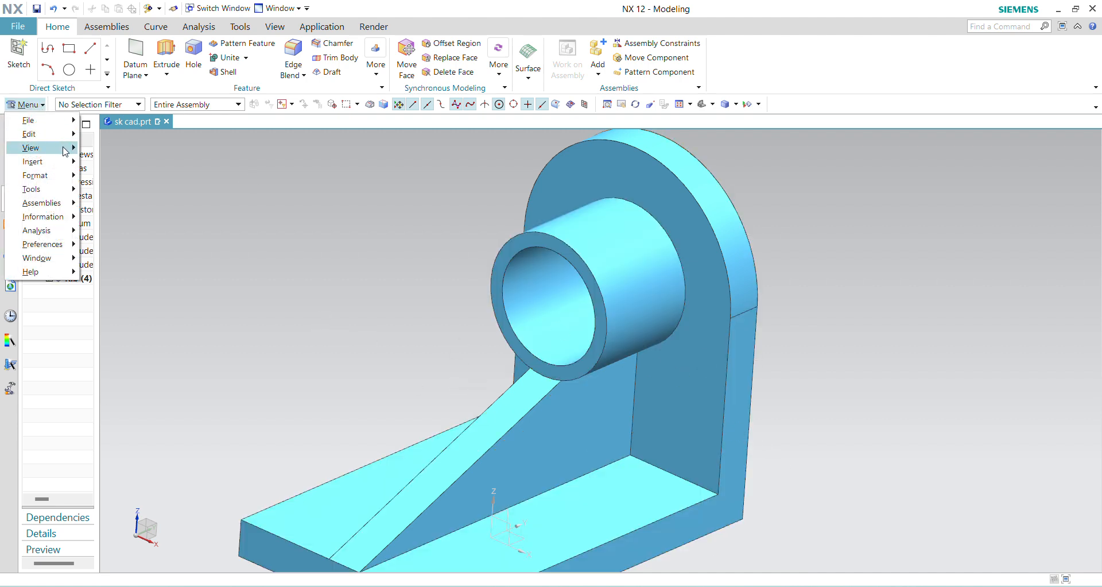
mouse_move(72, 138)
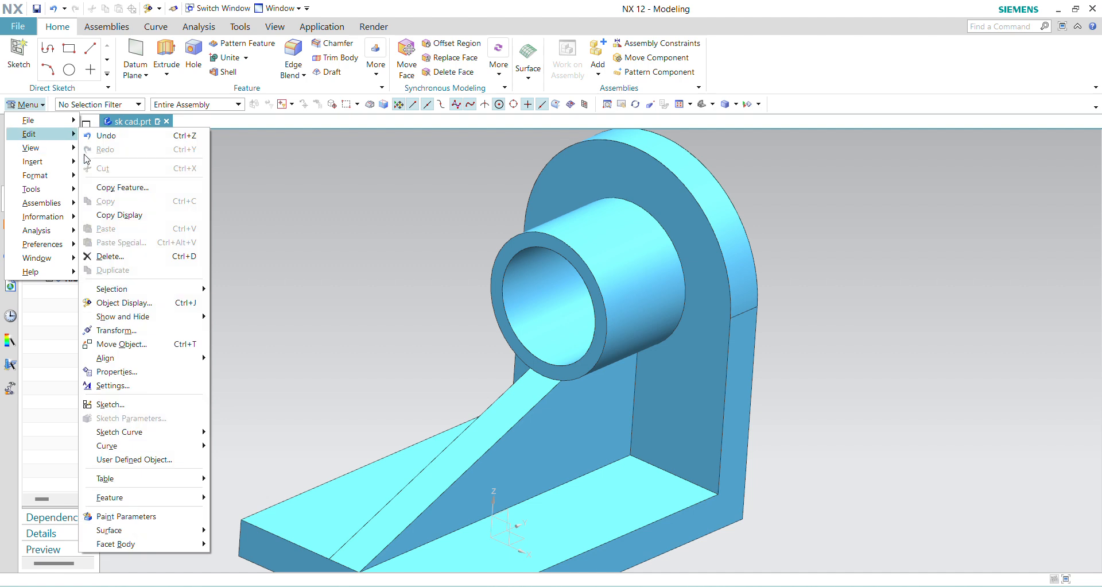
click(161, 302)
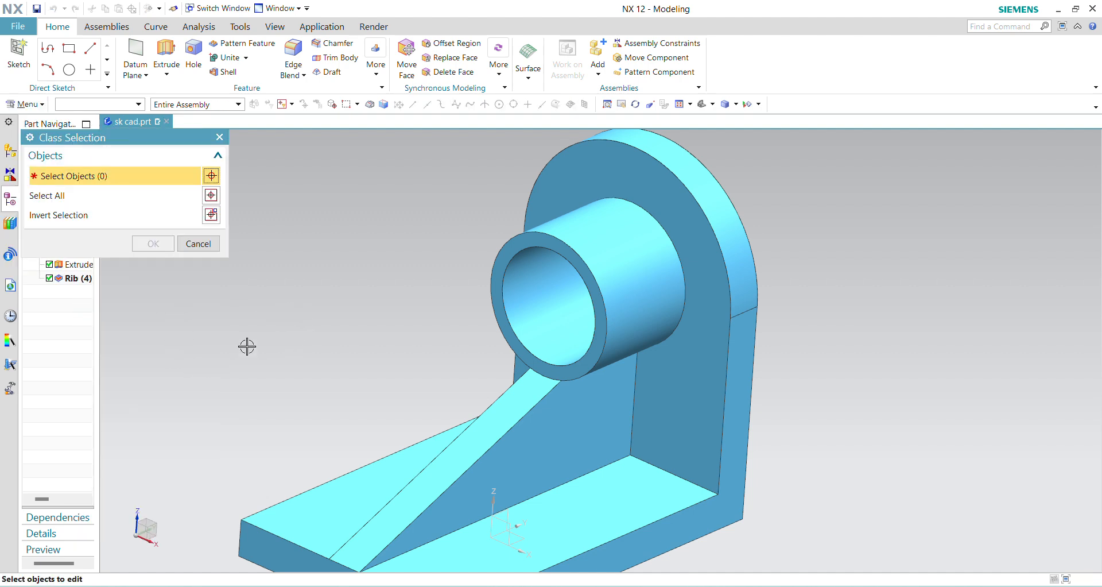
click(570, 428)
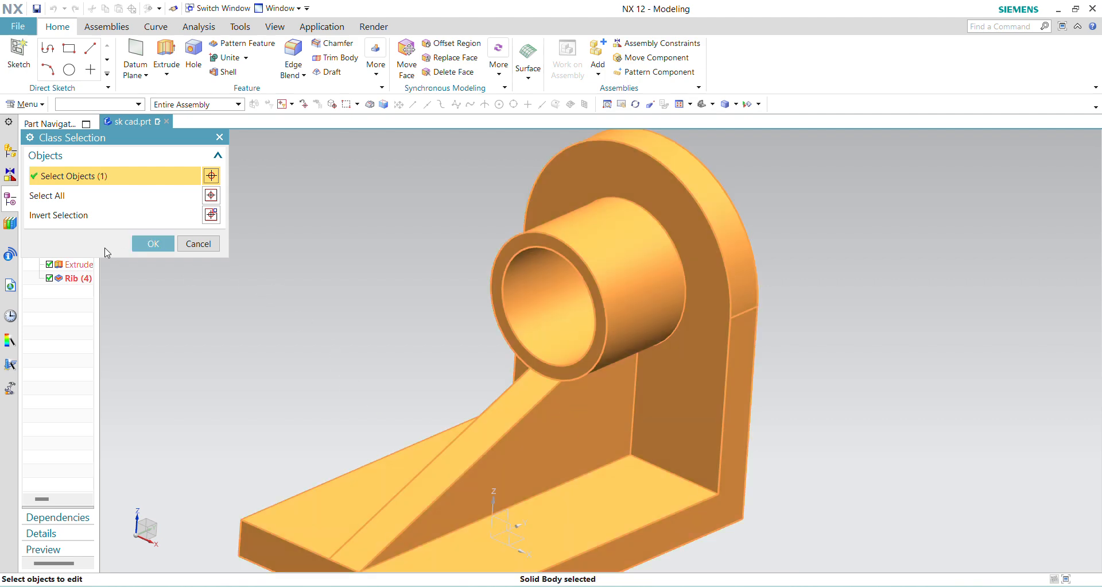
click(151, 243)
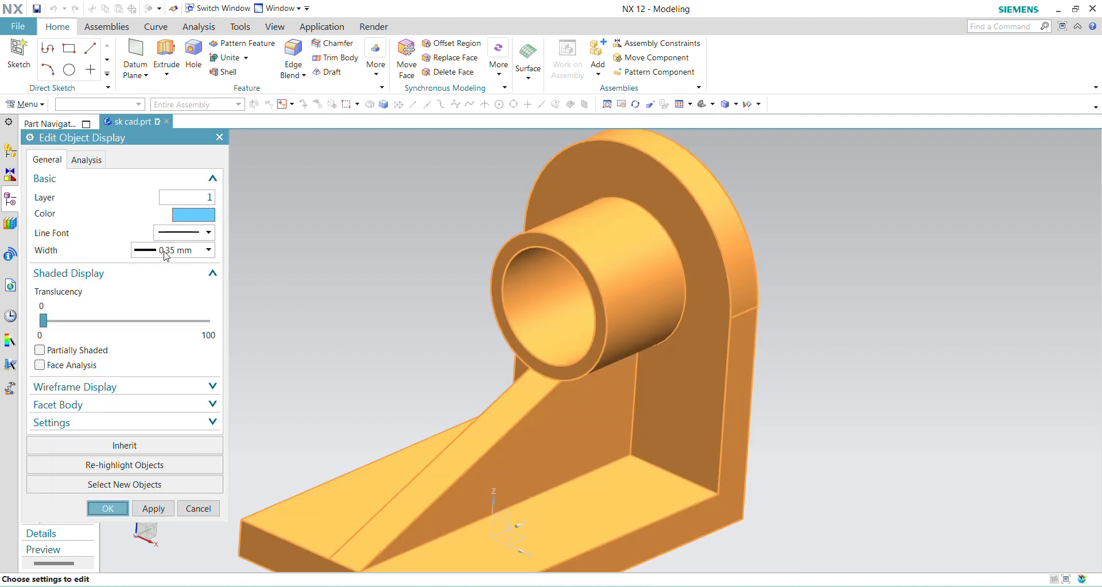
click(194, 216)
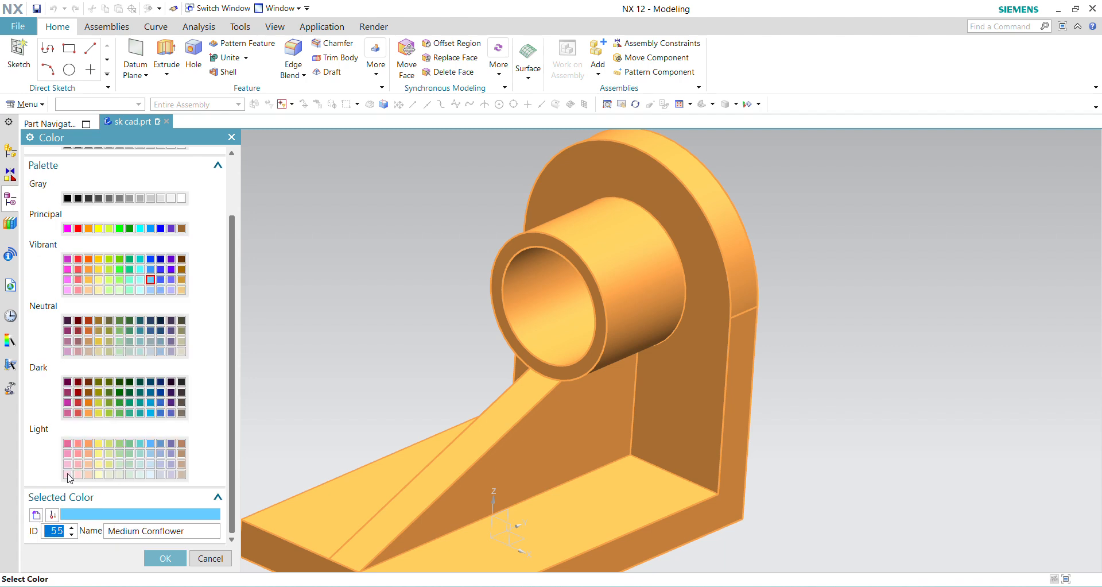
click(68, 443)
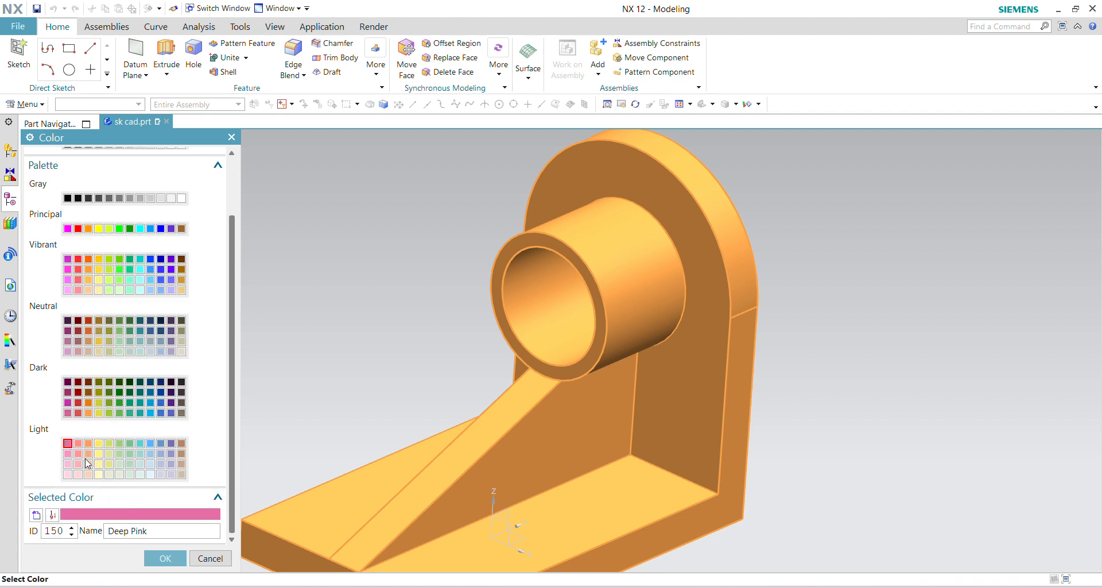
click(68, 454)
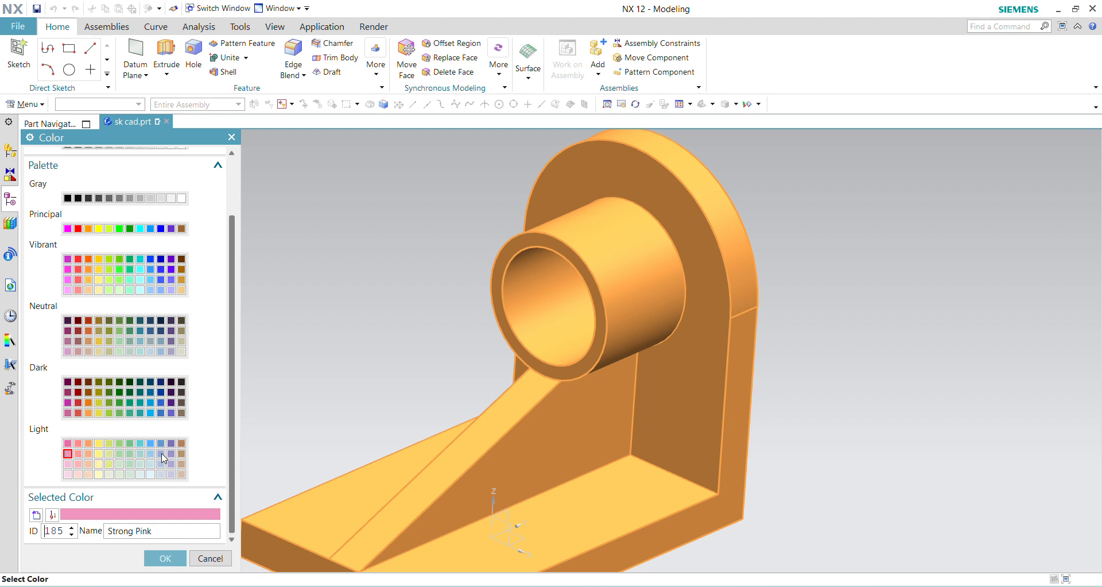
click(161, 454)
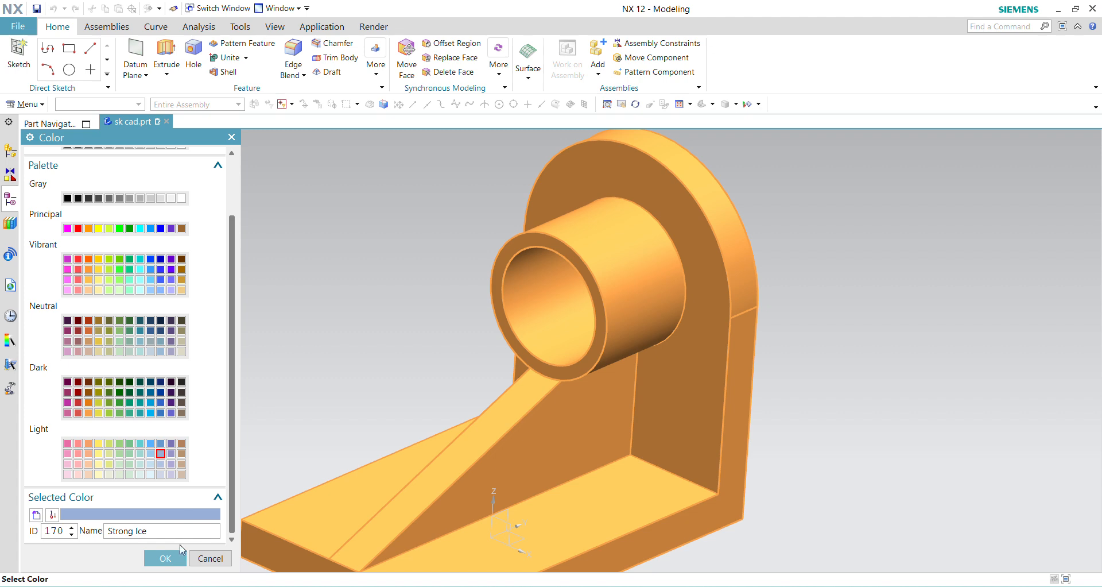
click(165, 556)
click(121, 507)
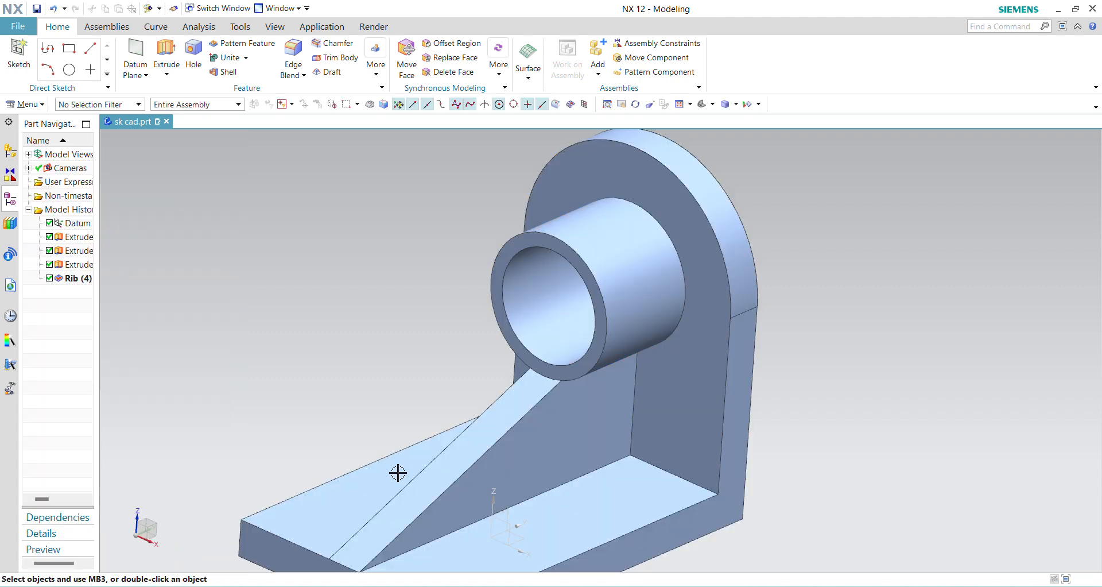
click(810, 433)
scroll(721, 406, up, 2)
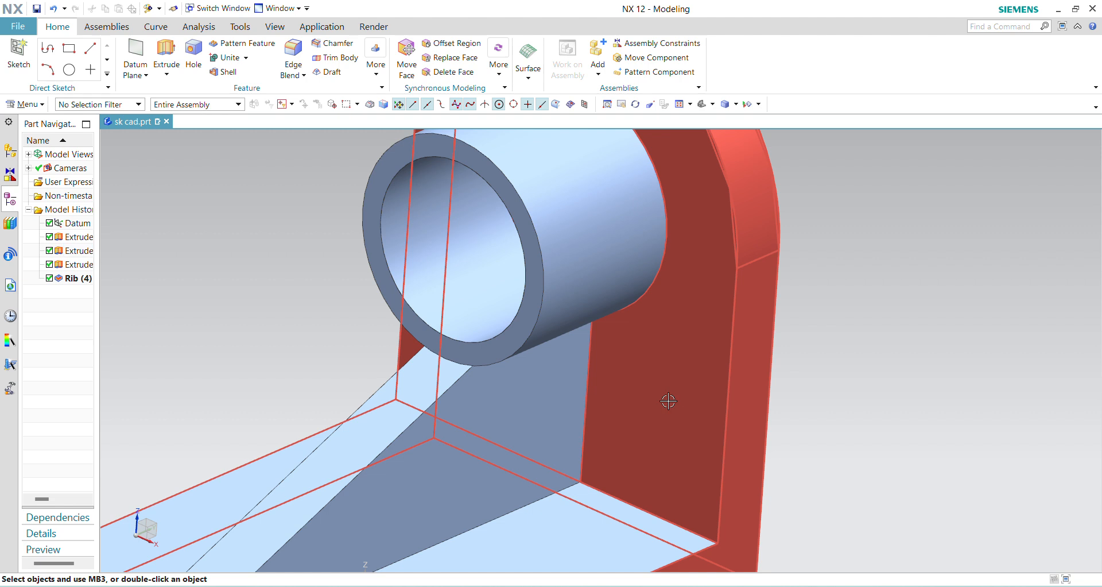
scroll(670, 400, down, 2)
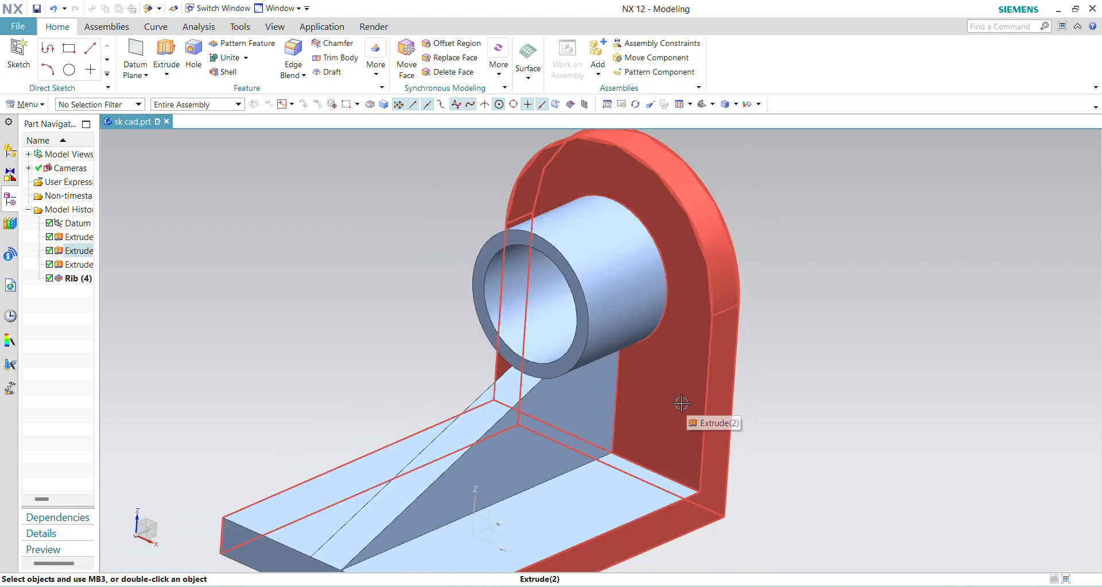